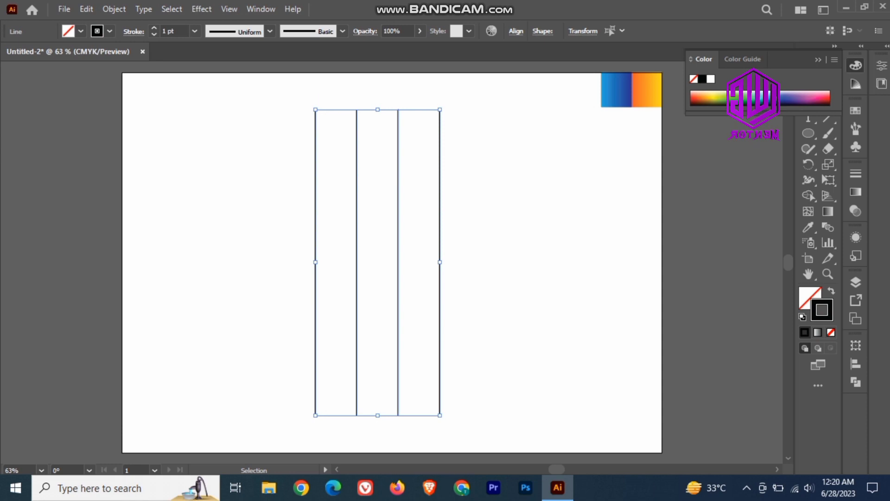
# - Rotate a copy of the four vertical lines 90° to form a crossing grid, and select all the lines
pyautogui.moveTo(443, 106); pyautogui.dragTo(269, 223)
pyautogui.click(181, 121)
pyautogui.moveTo(180, 121); pyautogui.dragTo(539, 396)
pyautogui.hotkey('shift', 'm')
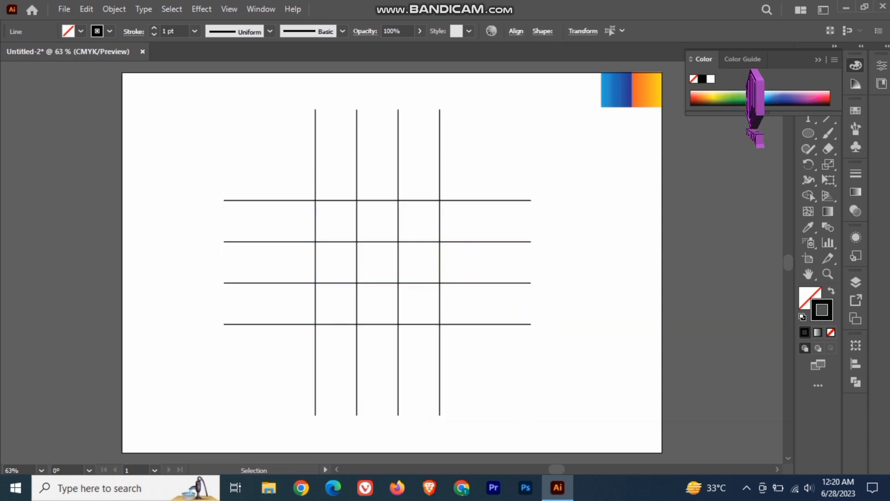
# - Trace a U-shaped outline over the grid intersections with the Pen tool, three cells wide and high with arms one cell wide
pyautogui.click(818, 60)
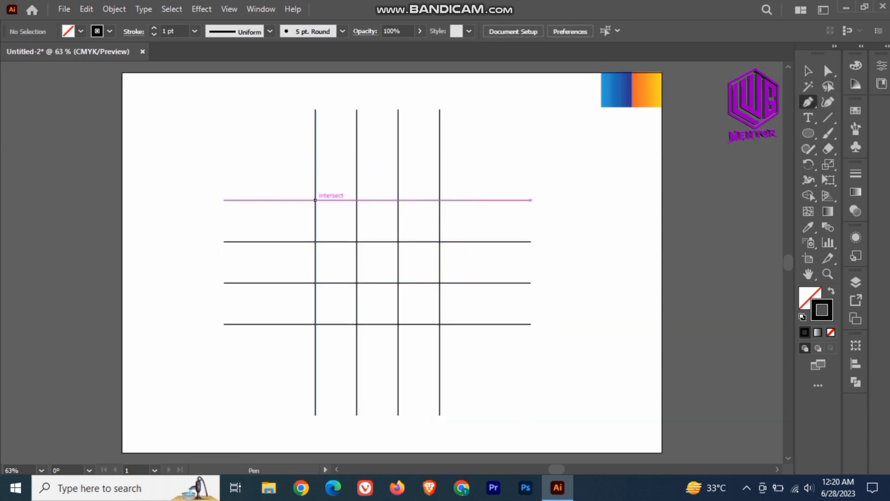
pyautogui.click(316, 200)
pyautogui.click(315, 323)
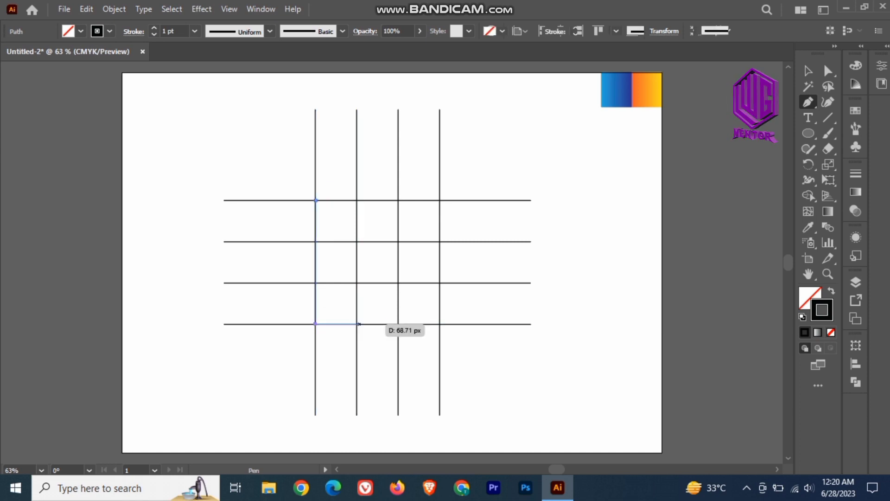
pyautogui.click(440, 324)
pyautogui.click(440, 200)
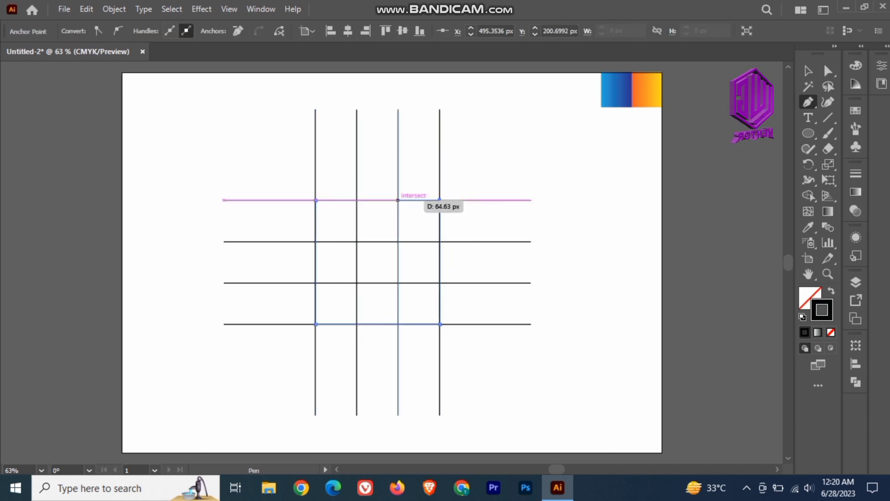
pyautogui.click(398, 200)
pyautogui.click(398, 283)
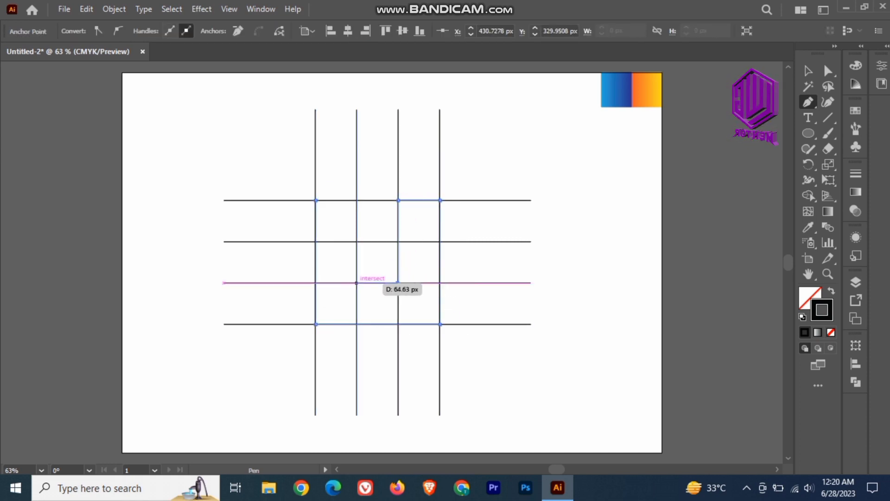
pyautogui.click(356, 282)
pyautogui.click(357, 200)
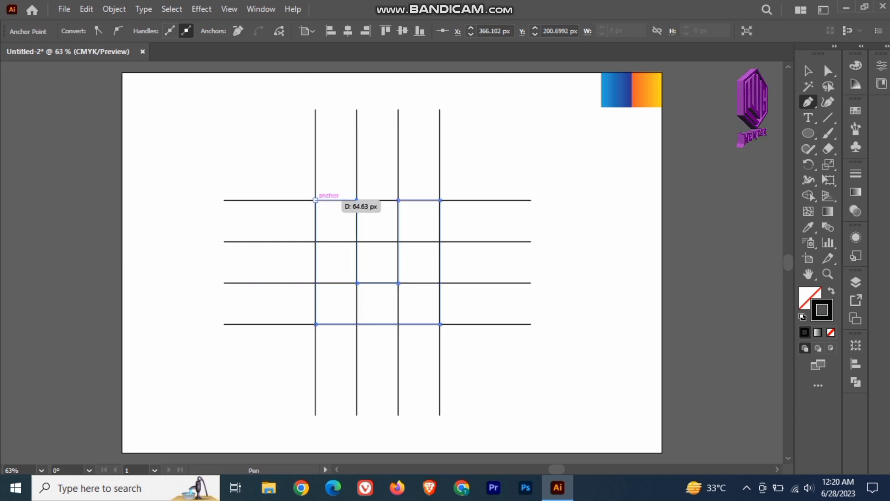
# - Delete all the vertical and horizontal grid lines, keeping only the U outline
pyautogui.moveTo(497, 113); pyautogui.dragTo(269, 149)
pyautogui.press('Delete')
pyautogui.moveTo(276, 188); pyautogui.dragTo(276, 405)
pyautogui.press('Delete')
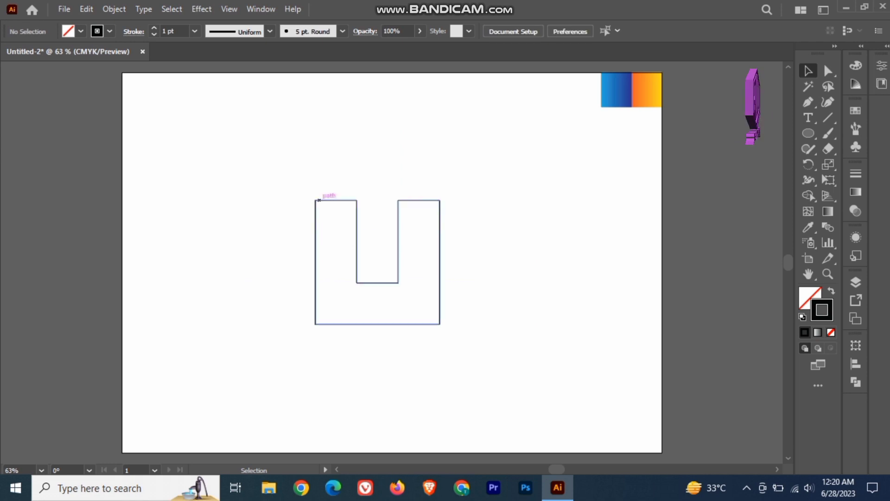
# - Scale the U outline up proportionally around its centre
pyautogui.click(316, 200)
pyautogui.moveTo(377, 200); pyautogui.dragTo(385, 167)
pyautogui.click(318, 234)
# - Fully round the U outline's corners at the arm tops, the inner notch and the outer base
pyautogui.press('a')
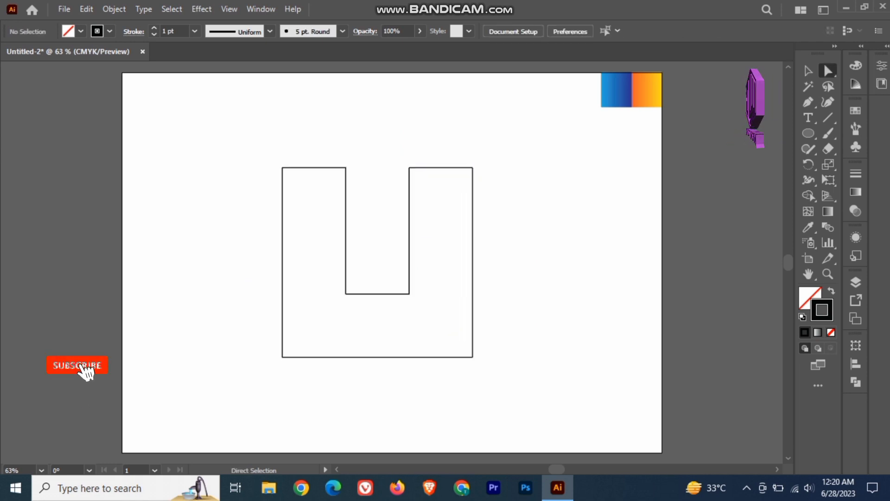
pyautogui.moveTo(219, 131)
pyautogui.mouseDown()
pyautogui.moveTo(503, 194)
pyautogui.moveTo(438, 249)
pyautogui.moveTo(411, 314)
pyautogui.mouseUp()
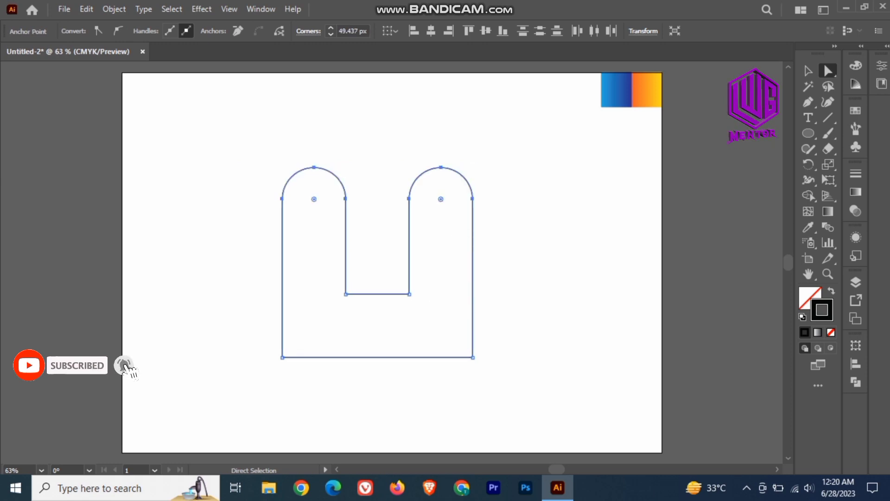
pyautogui.click(376, 322)
pyautogui.moveTo(322, 288); pyautogui.dragTo(436, 324)
pyautogui.moveTo(355, 283); pyautogui.dragTo(376, 260)
pyautogui.click(376, 322)
pyautogui.moveTo(463, 348); pyautogui.dragTo(398, 111)
# - Set the stroke weight of the whole rounded U path to 70 pt
pyautogui.moveTo(250, 135); pyautogui.dragTo(508, 383)
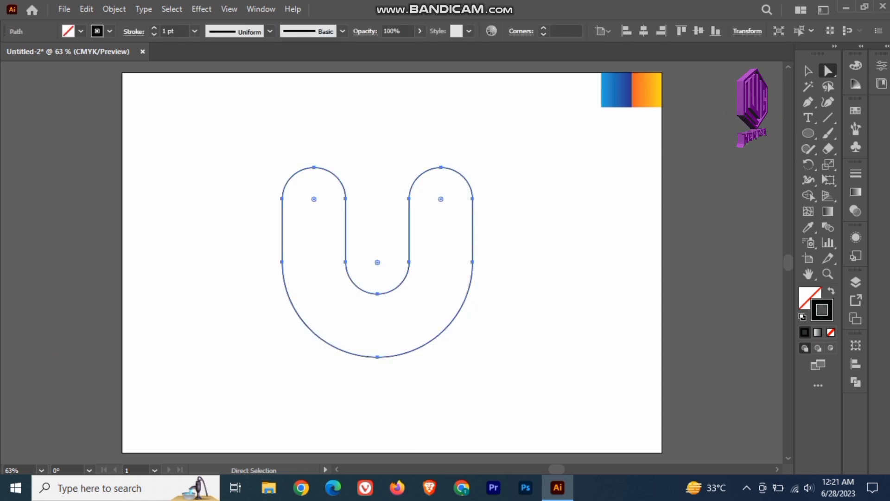
pyautogui.scroll(20, 175, 32)
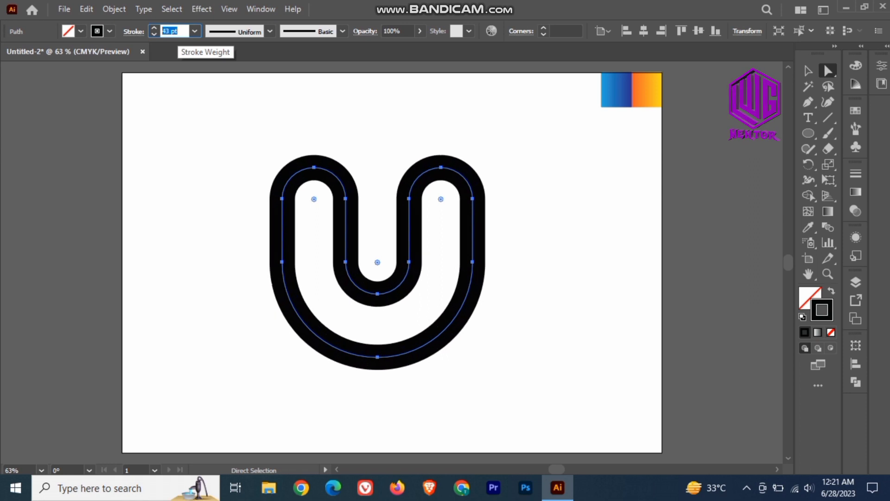
pyautogui.scroll(20, 175, 31)
pyautogui.scroll(-20, 175, 31)
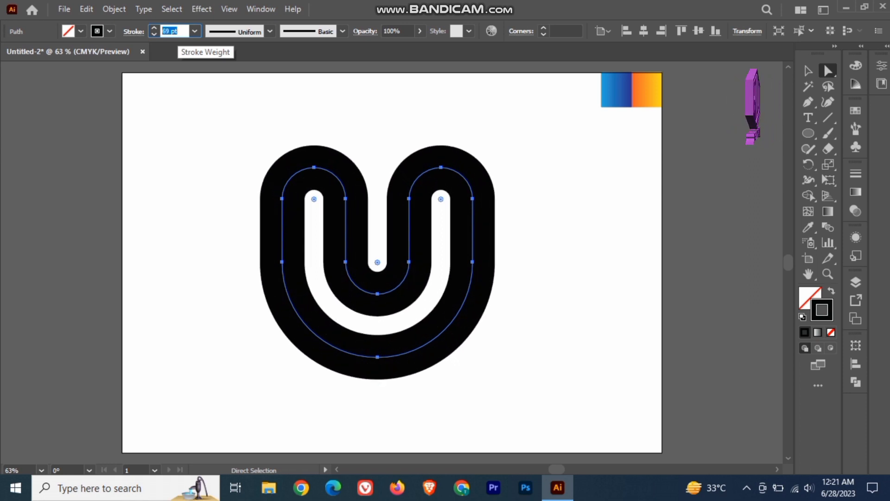
pyautogui.scroll(2, 174, 31)
pyautogui.hotkey('ctrl', 'shift', 'a')
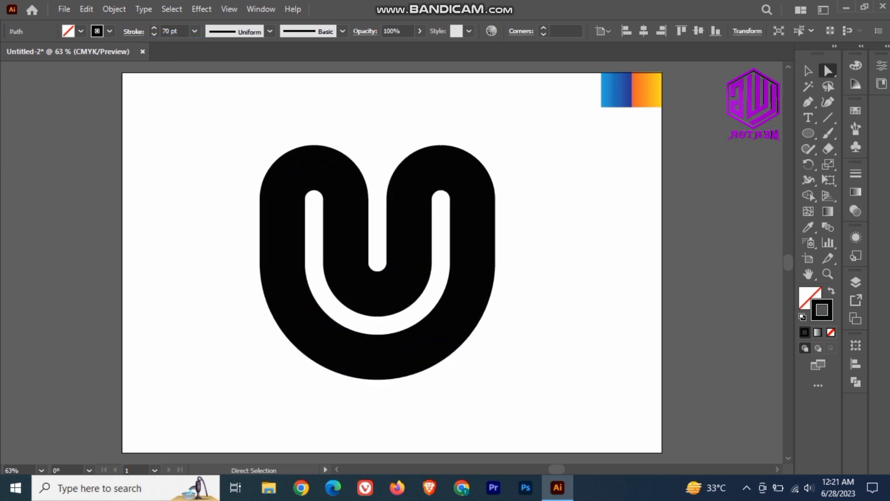
# - Expand the thick U path with both Fill and Stroke enabled
pyautogui.press('v')
pyautogui.hotkey('ctrl', 'a')
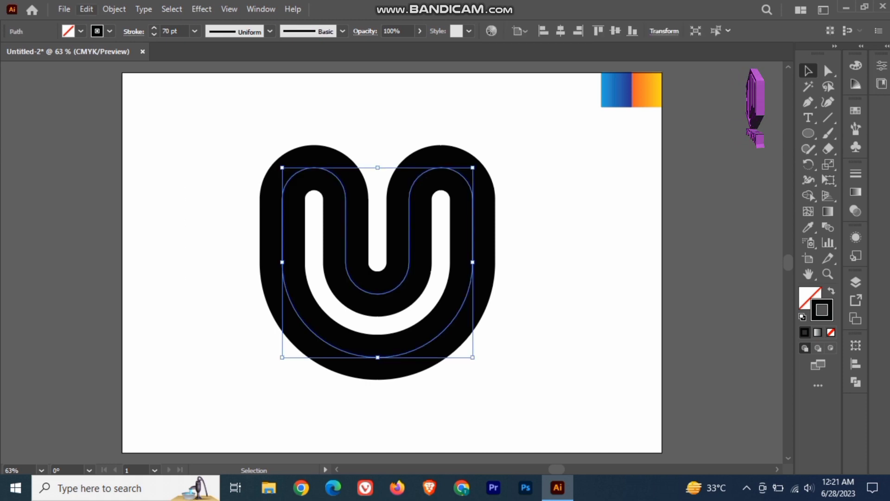
pyautogui.click(114, 9)
pyautogui.click(169, 158)
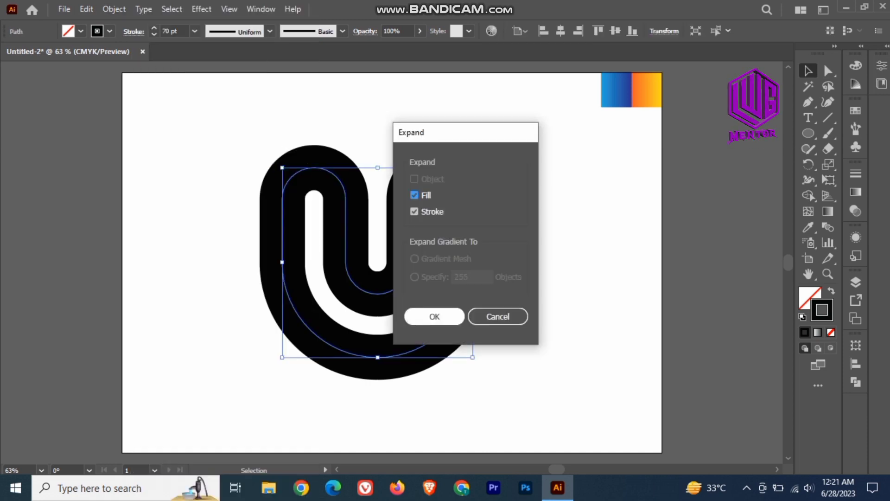
pyautogui.click(433, 315)
pyautogui.hotkey('ctrl', 'shift', 'a')
# - Draw a straight horizontal line across the full width of the U and shift it slightly down, through the arms
pyautogui.press('\\')
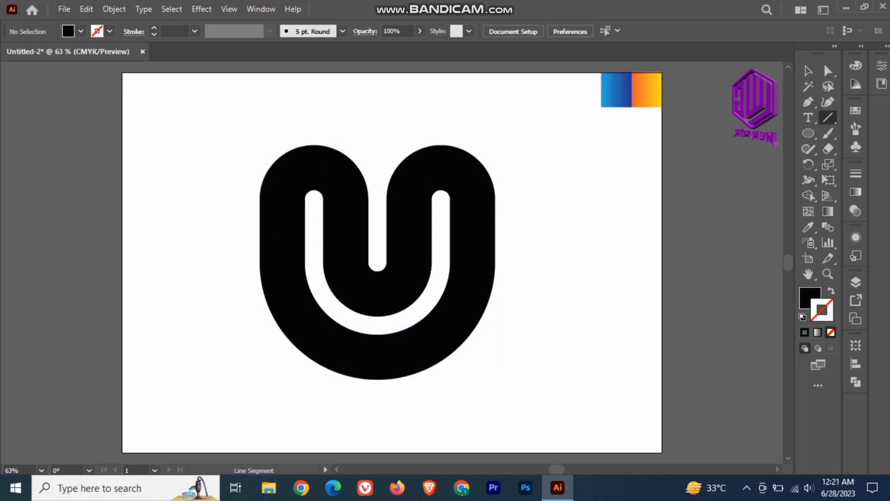
pyautogui.moveTo(235, 229); pyautogui.dragTo(571, 250)
pyautogui.press('v')
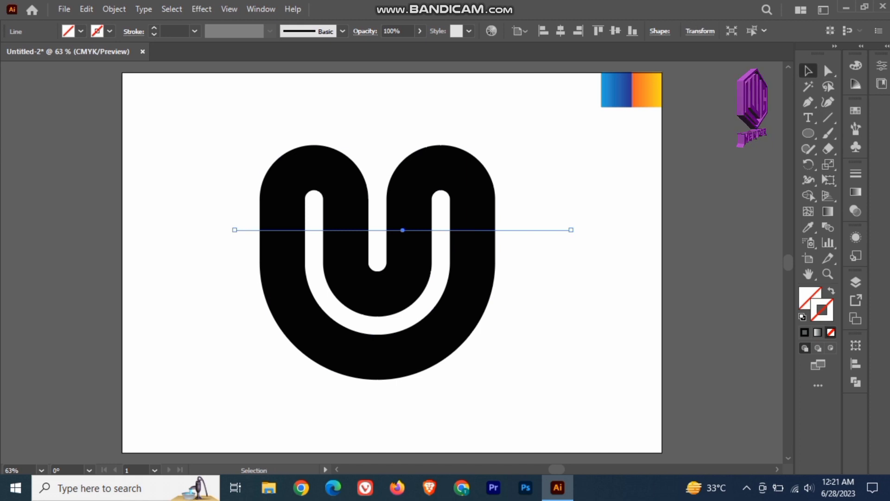
pyautogui.moveTo(441, 230); pyautogui.dragTo(438, 240)
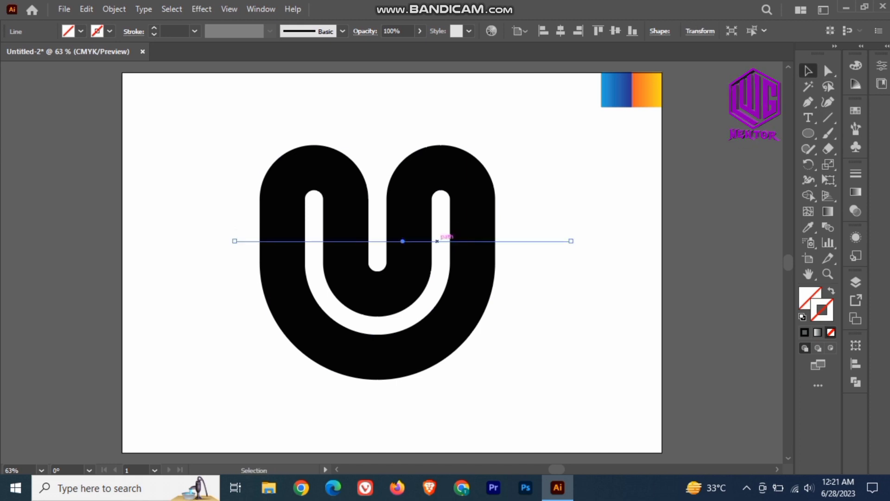
# - Divide the U with the horizontal line using Pathfinder and ungroup the resulting pieces
pyautogui.moveTo(167, 136); pyautogui.dragTo(537, 327)
pyautogui.click(856, 382)
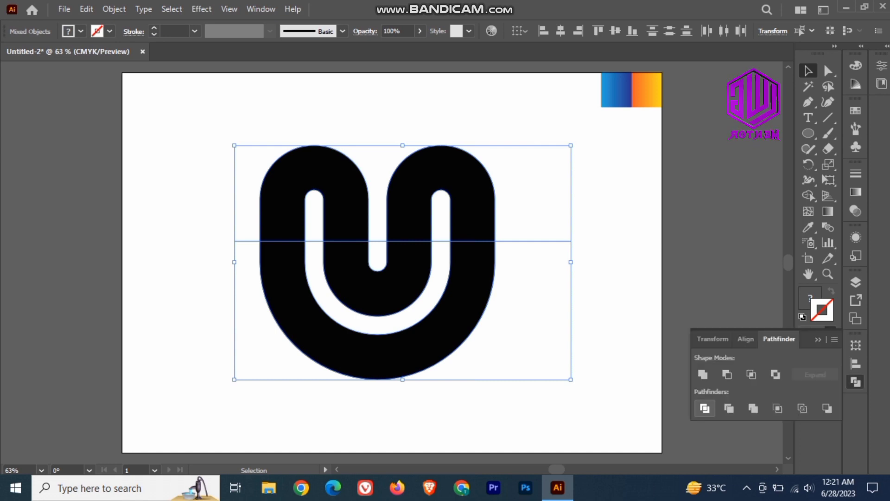
pyautogui.click(705, 408)
pyautogui.click(551, 252)
pyautogui.click(471, 214)
pyautogui.rightClick(435, 165)
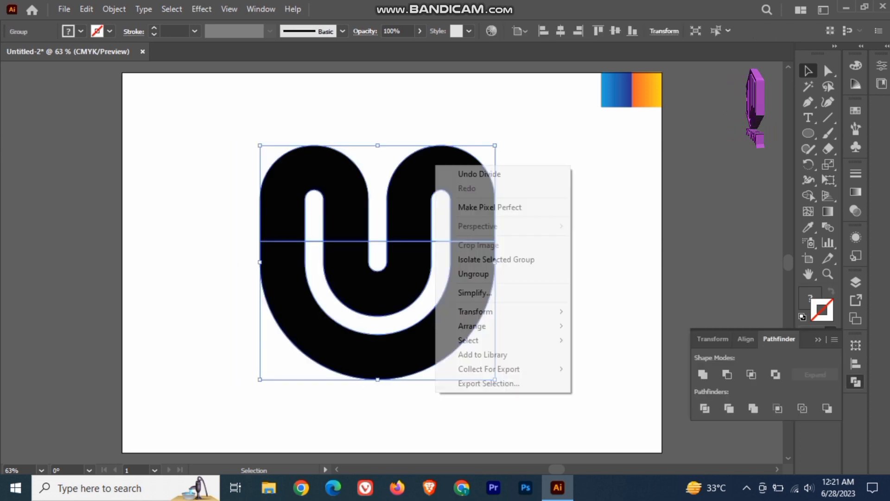
pyautogui.click(473, 274)
pyautogui.click(538, 274)
# - Copy the two upper arches and the inner bottom curve, and paste them in front
pyautogui.click(346, 204)
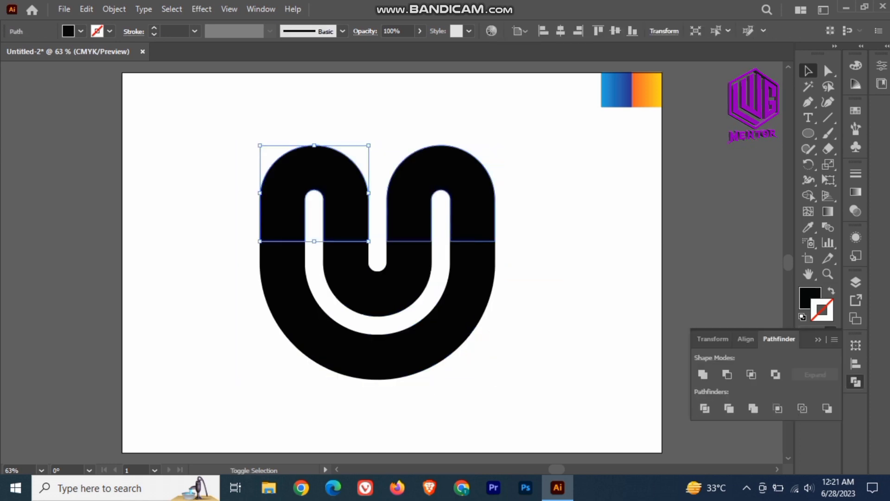
pyautogui.keyDown('shift'); pyautogui.click(409, 203); pyautogui.keyUp('shift')
pyautogui.keyDown('shift'); pyautogui.click(377, 293); pyautogui.keyUp('shift')
pyautogui.click(87, 9)
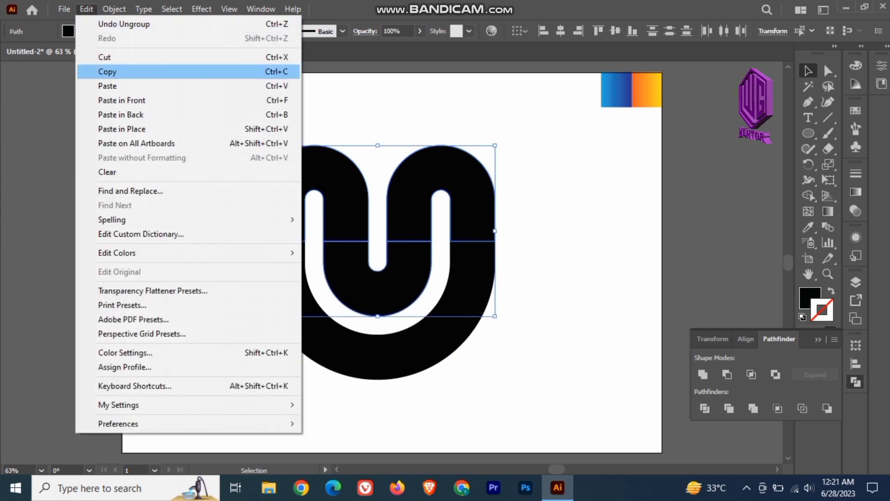
pyautogui.click(107, 71)
pyautogui.click(86, 9)
pyautogui.click(121, 100)
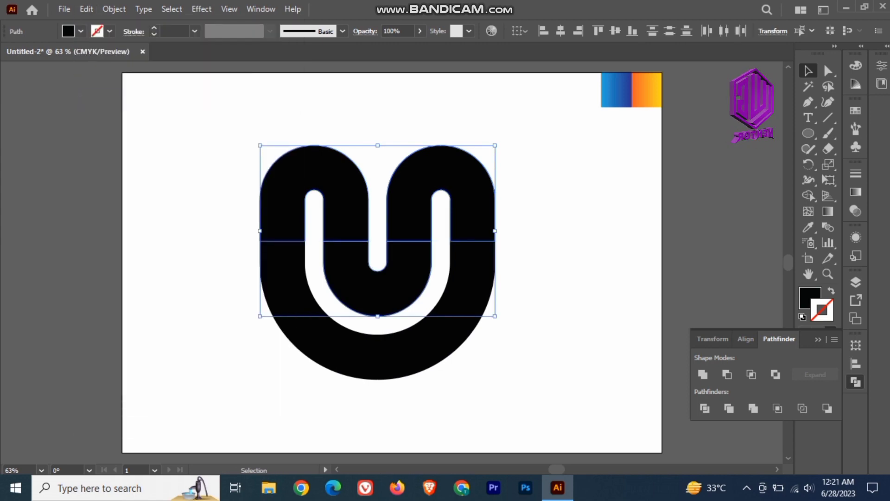
# - Fill the pasted arches and inner curve with light pink
pyautogui.doubleClick(809, 298)
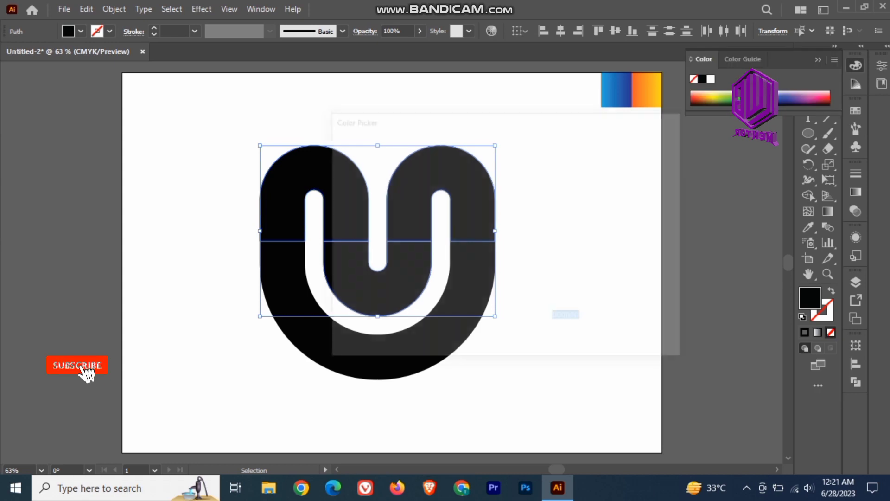
pyautogui.moveTo(434, 187); pyautogui.dragTo(419, 161)
pyautogui.click(399, 159)
pyautogui.click(645, 161)
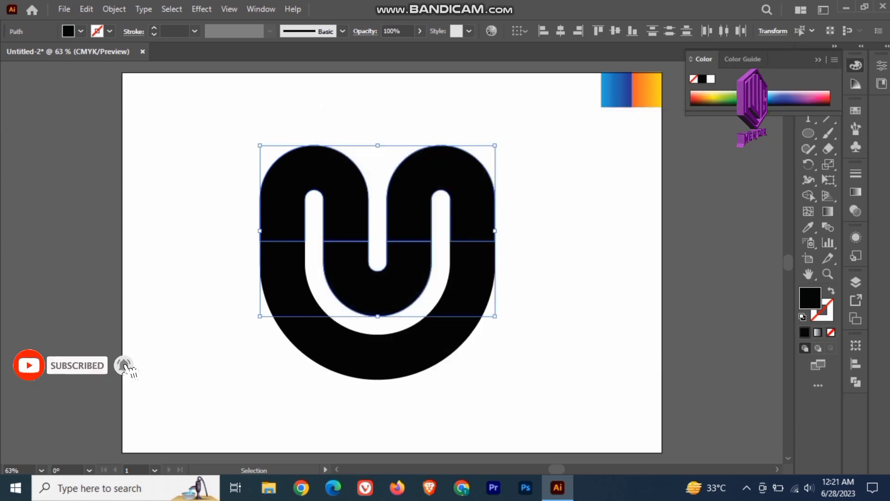
pyautogui.click(144, 417)
# - Shrink the pink arches proportionally to the inner channels' left edges and the pink bottom curve to the notch's right edge
pyautogui.click(316, 188)
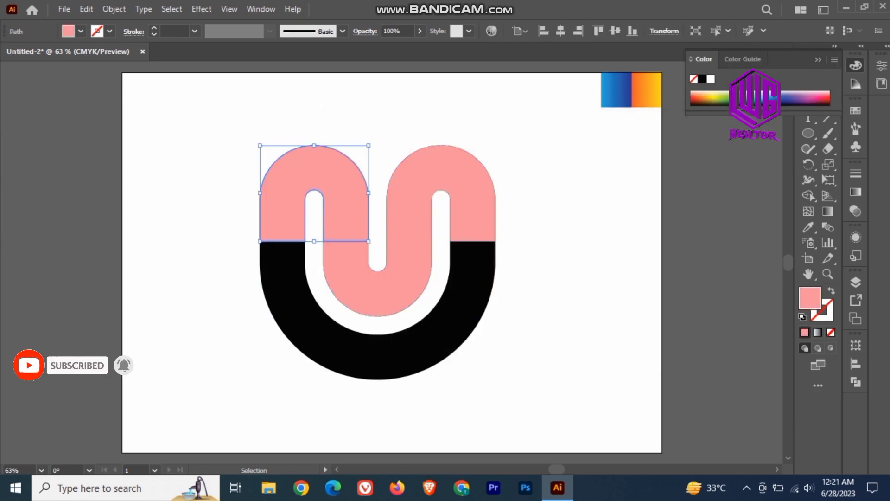
pyautogui.moveTo(260, 193); pyautogui.dragTo(305, 193)
pyautogui.click(387, 192)
pyautogui.moveTo(387, 193); pyautogui.dragTo(433, 194)
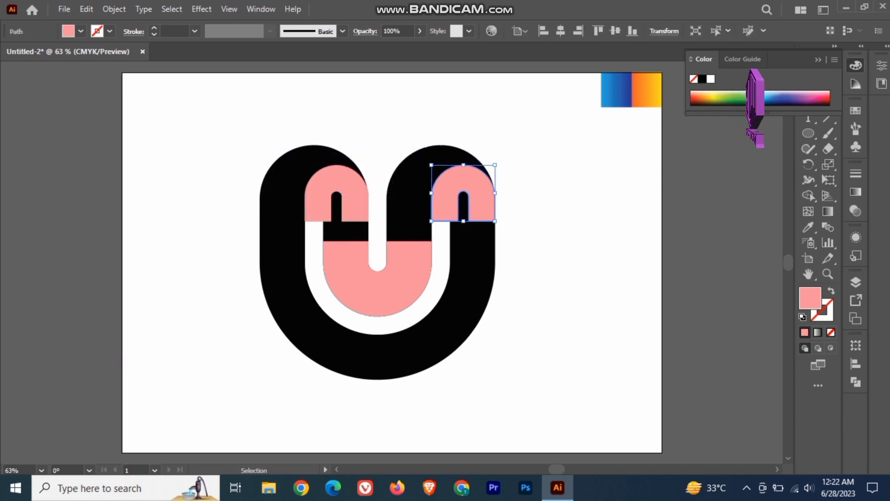
pyautogui.click(440, 260)
pyautogui.click(430, 276)
pyautogui.moveTo(431, 278); pyautogui.dragTo(387, 279)
# - Select all the pieces and remove the overlapping regions inside the U's white channels with Shape Builder
pyautogui.moveTo(225, 126); pyautogui.dragTo(489, 391)
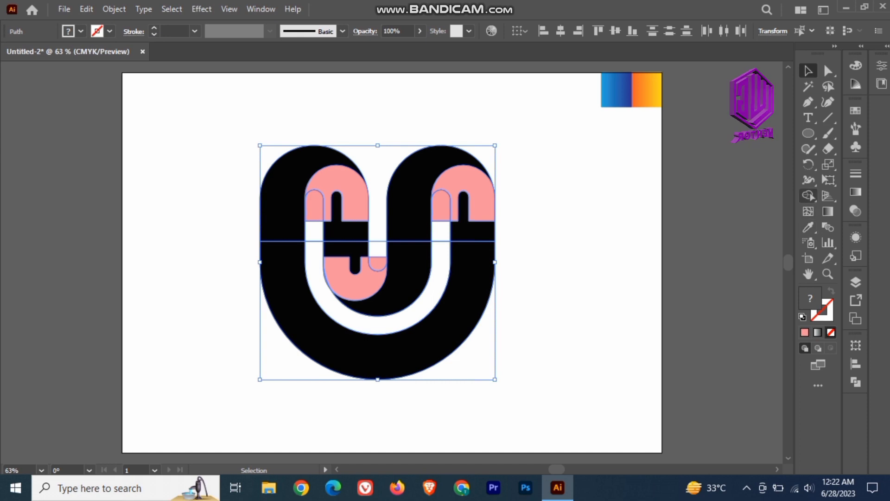
pyautogui.click(808, 195)
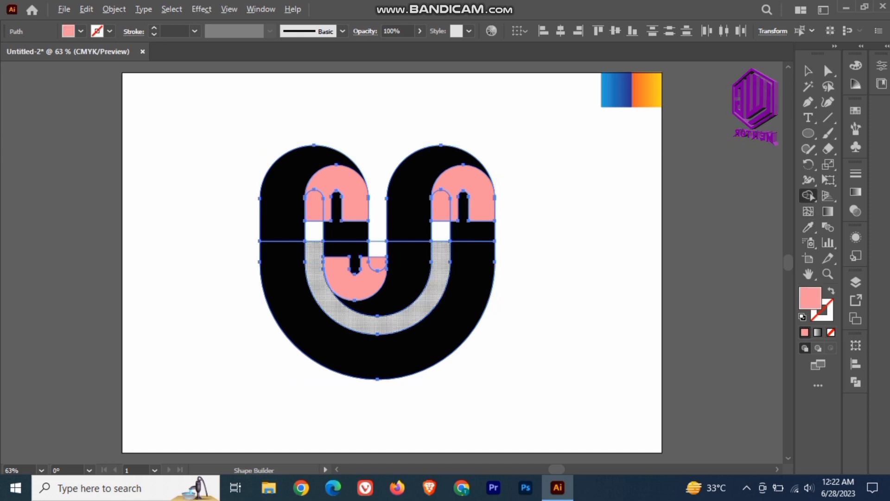
pyautogui.moveTo(320, 277)
pyautogui.mouseDown()
pyautogui.moveTo(378, 324)
pyautogui.moveTo(438, 271)
pyautogui.mouseUp()
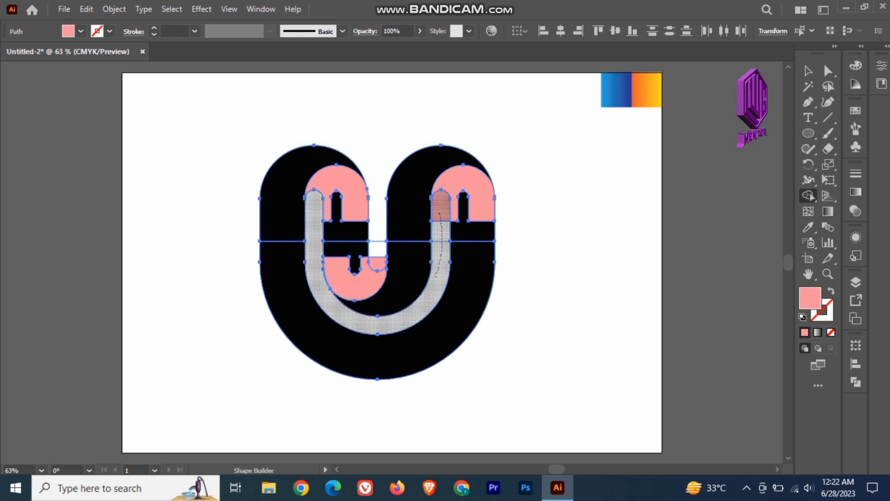
pyautogui.moveTo(440, 204); pyautogui.dragTo(441, 200)
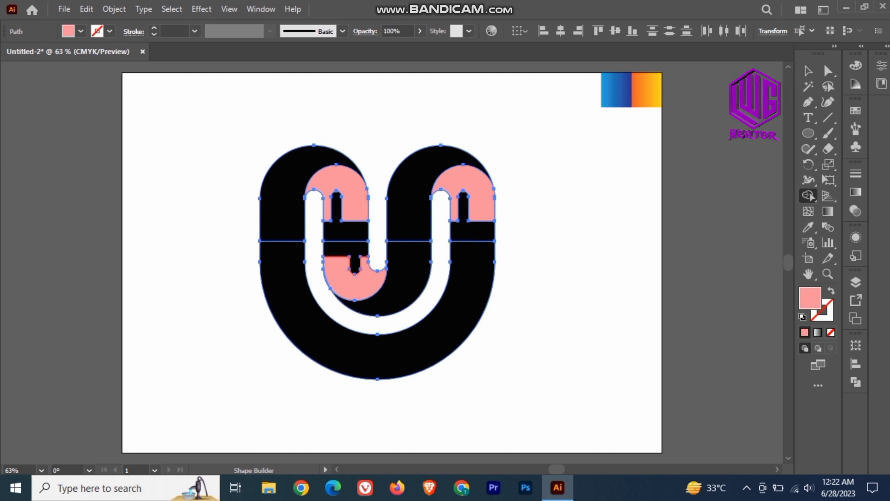
# - Merge the pieces with Shape Builder into an inner left band, a middle band and one large outer band
pyautogui.moveTo(341, 183); pyautogui.dragTo(357, 285)
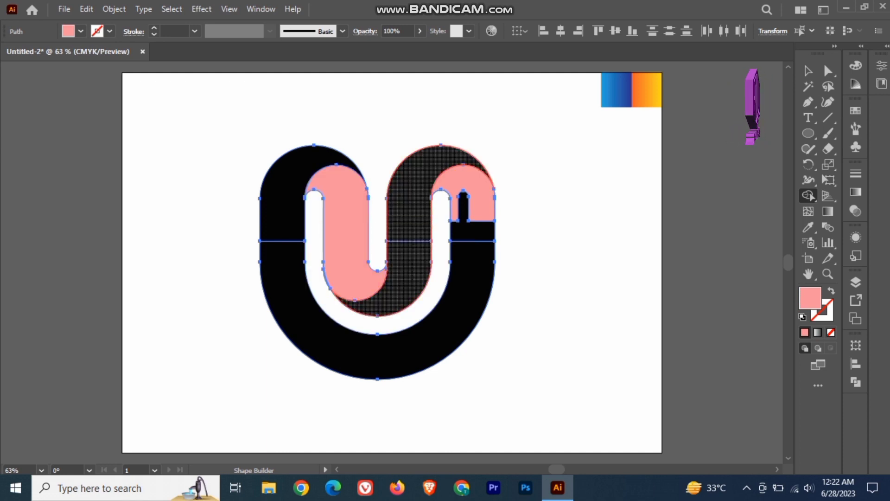
pyautogui.moveTo(412, 279); pyautogui.dragTo(412, 218)
pyautogui.moveTo(478, 199); pyautogui.dragTo(470, 292)
pyautogui.moveTo(282, 271); pyautogui.dragTo(283, 213)
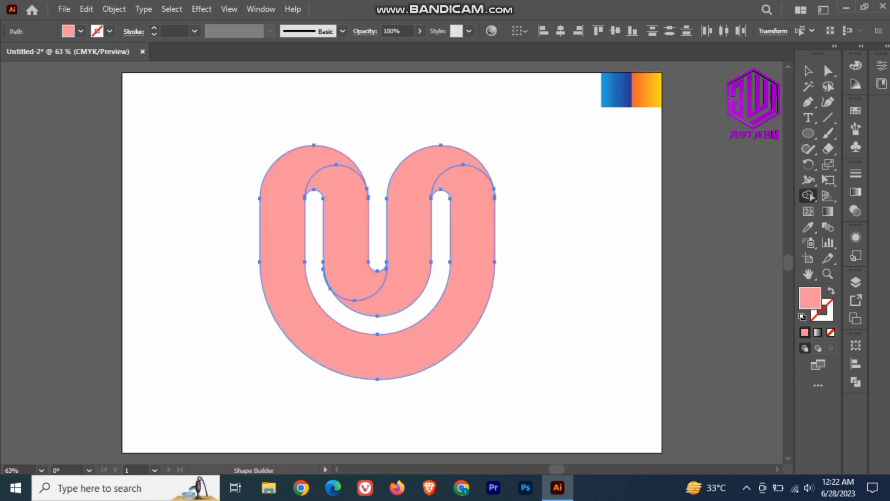
pyautogui.press('v')
pyautogui.click(552, 186)
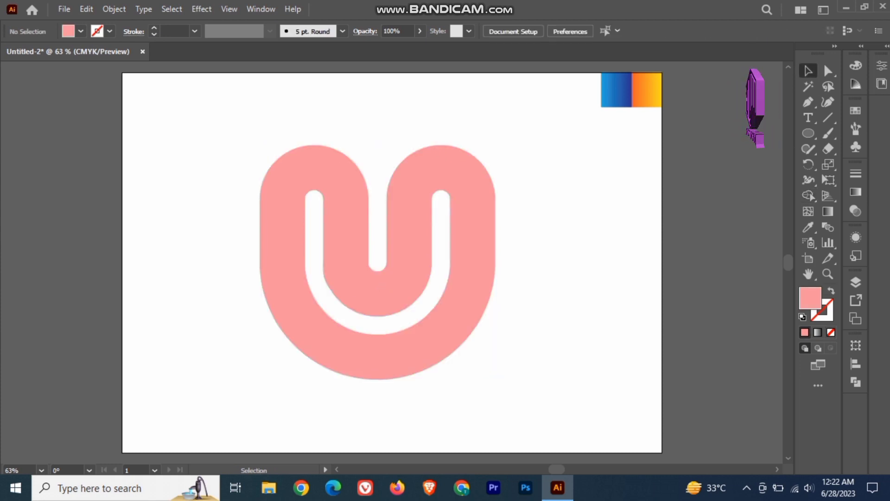
# - Copy the large outer band, paste it in front and shrink the copy proportionally until its left side meets the left channel's left edge
pyautogui.click(473, 260)
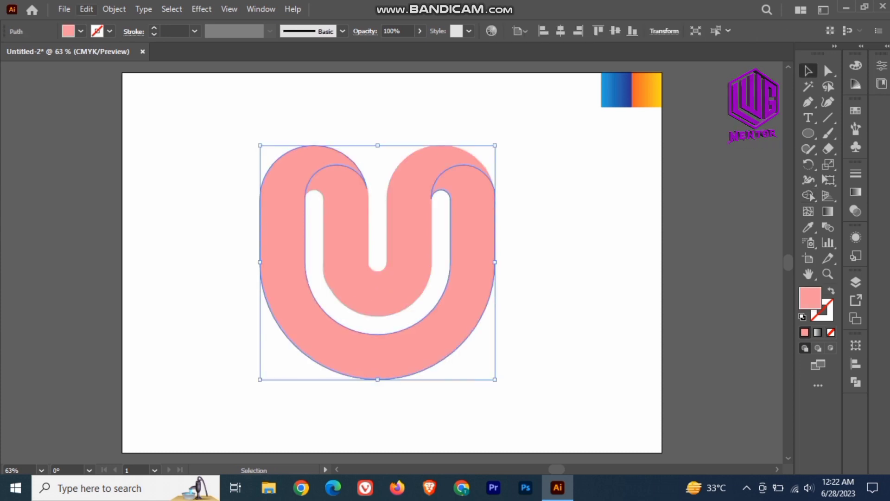
pyautogui.click(86, 9)
pyautogui.click(110, 71)
pyautogui.click(86, 10)
pyautogui.click(121, 99)
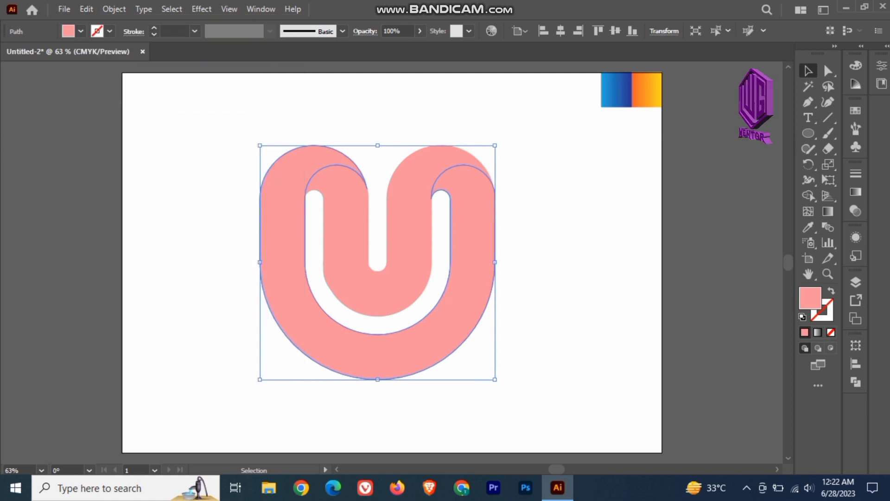
pyautogui.moveTo(260, 262); pyautogui.dragTo(305, 262)
# - Select all the pieces and use Shape Builder to remove the parts of the shrunken copy that cover the white channels
pyautogui.moveTo(200, 106); pyautogui.dragTo(437, 300)
pyautogui.hotkey('ctrl', '=')
pyautogui.hotkey('ctrl', '=')
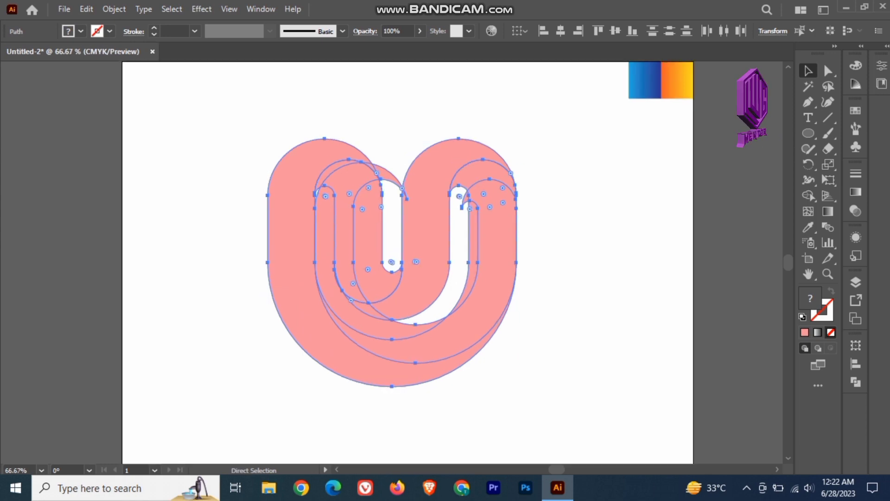
pyautogui.hotkey('shift', 'm')
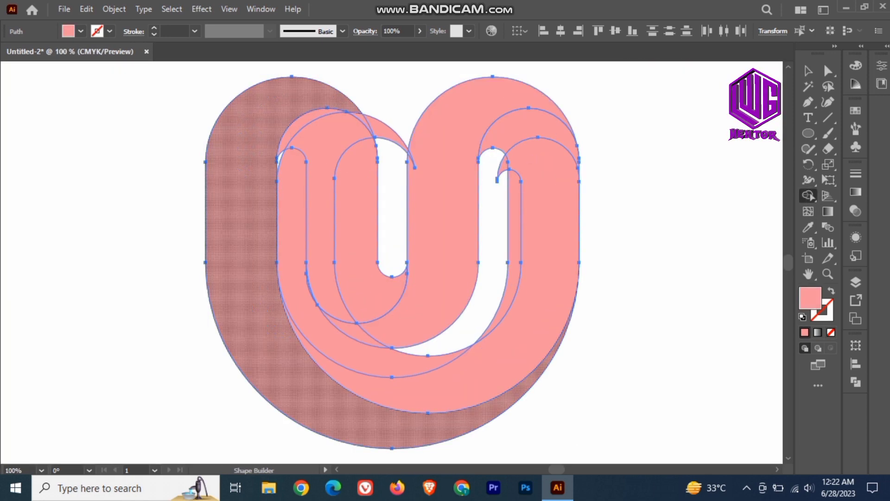
pyautogui.keyDown('alt'); pyautogui.click(292, 253); pyautogui.keyUp('alt')
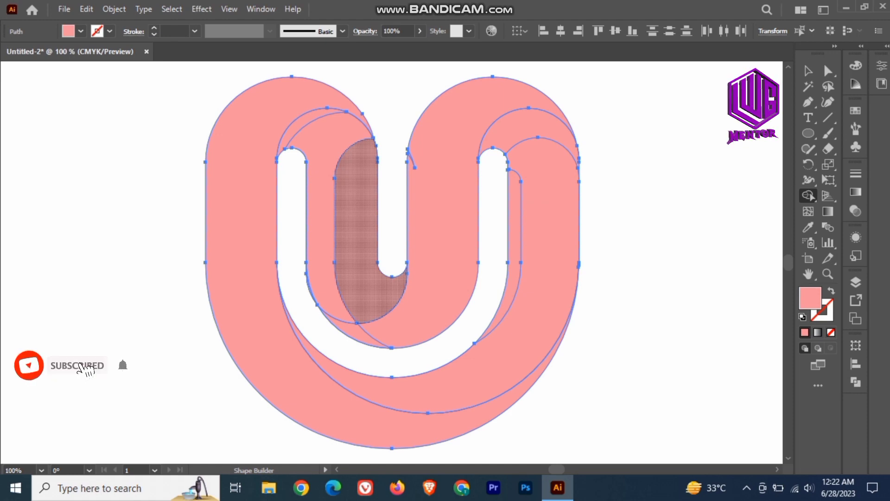
# - Merge the leftover fragments with Shape Builder into an outer left, inner left, middle and right band
pyautogui.moveTo(326, 152)
pyautogui.mouseDown()
pyautogui.moveTo(354, 211)
pyautogui.moveTo(307, 119)
pyautogui.mouseUp()
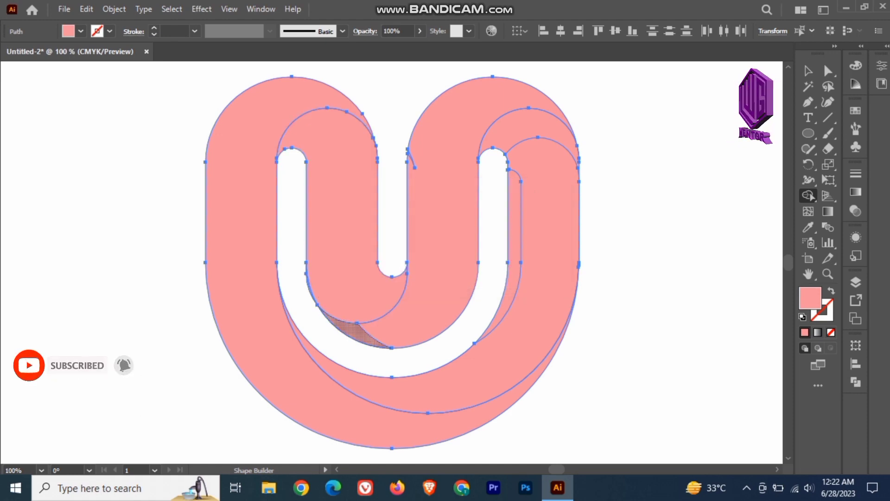
pyautogui.moveTo(353, 330); pyautogui.dragTo(395, 317)
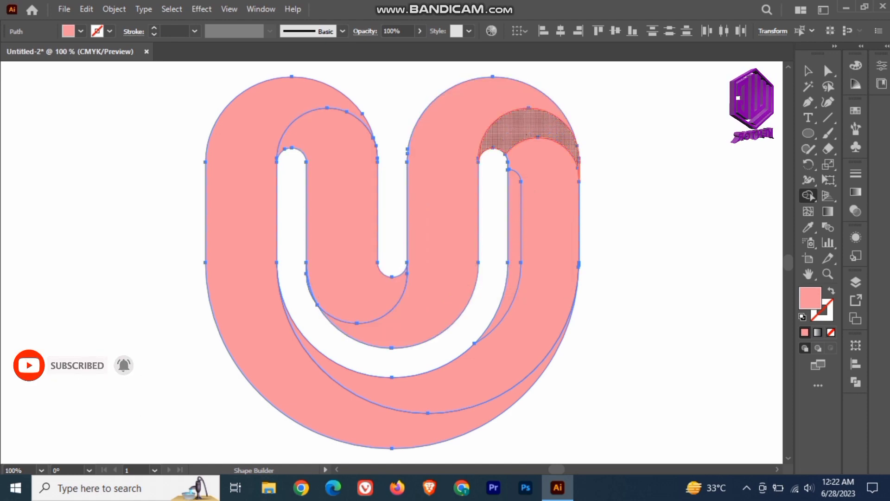
pyautogui.moveTo(533, 93); pyautogui.dragTo(514, 209)
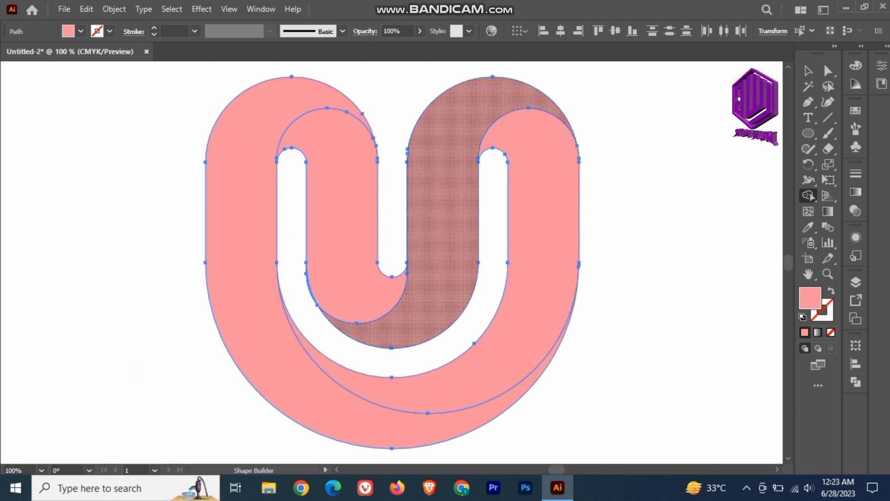
pyautogui.click(809, 71)
pyautogui.click(653, 139)
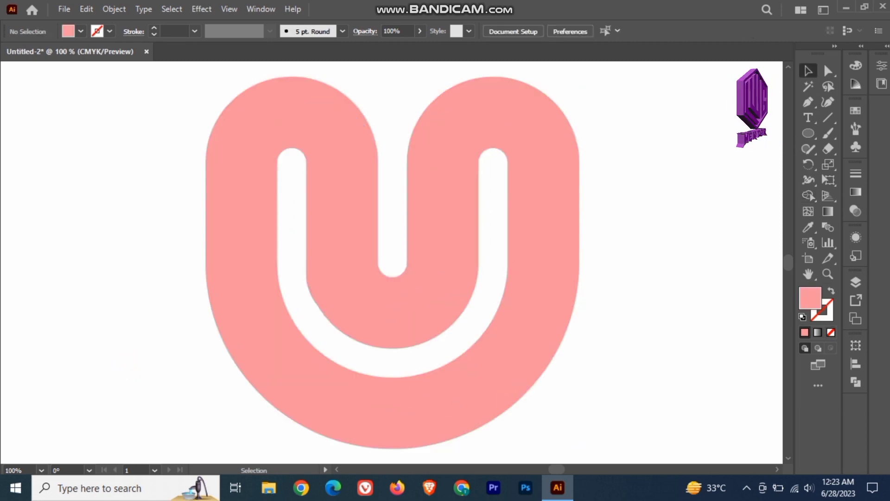
# - Select the outer left and middle bands and sample the blue gradient swatch onto them with the Eyedropper
pyautogui.hotkey('ctrl', '-')
pyautogui.hotkey('ctrl', '-')
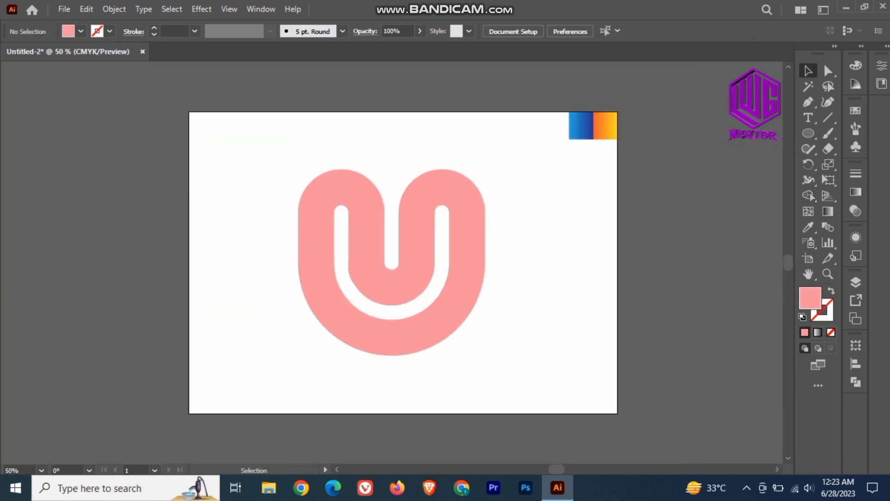
pyautogui.click(322, 225)
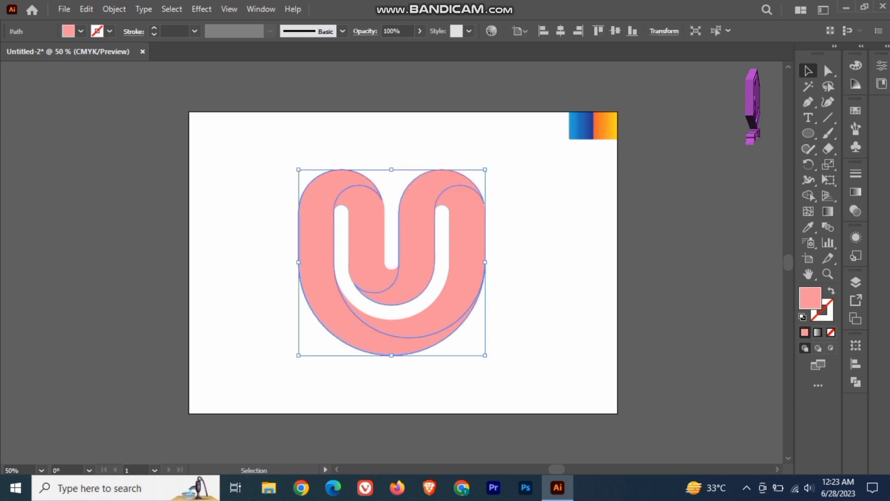
pyautogui.keyDown('shift'); pyautogui.click(417, 234); pyautogui.keyUp('shift')
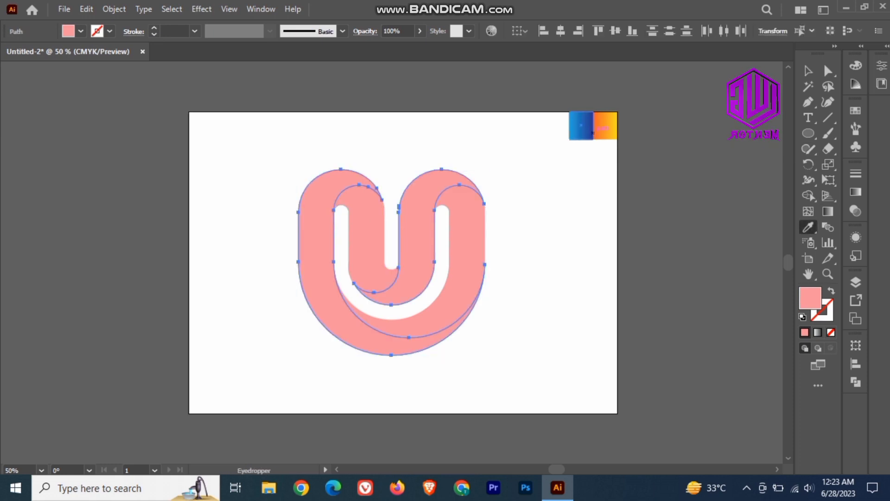
pyautogui.press('.')
# - Select the right and inner left bands and sample the orange-yellow gradient swatch onto them with the Eyedropper
pyautogui.click(467, 245)
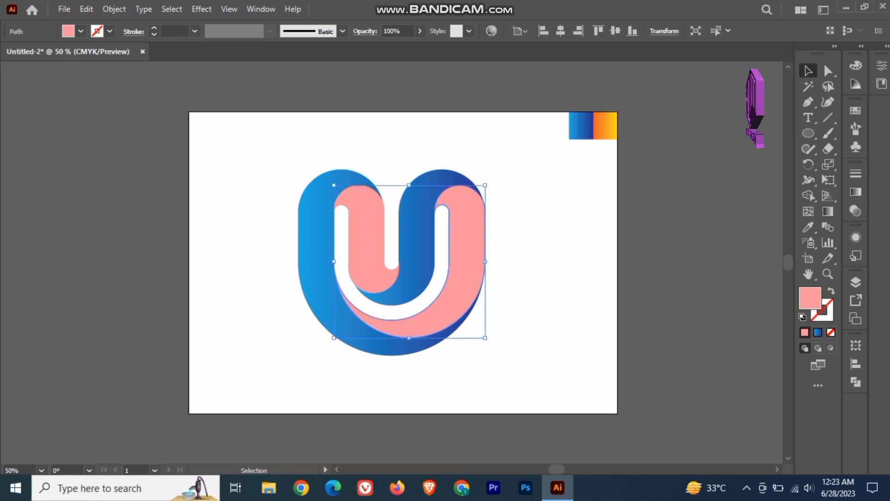
pyautogui.keyDown('shift'); pyautogui.click(367, 246); pyautogui.keyUp('shift')
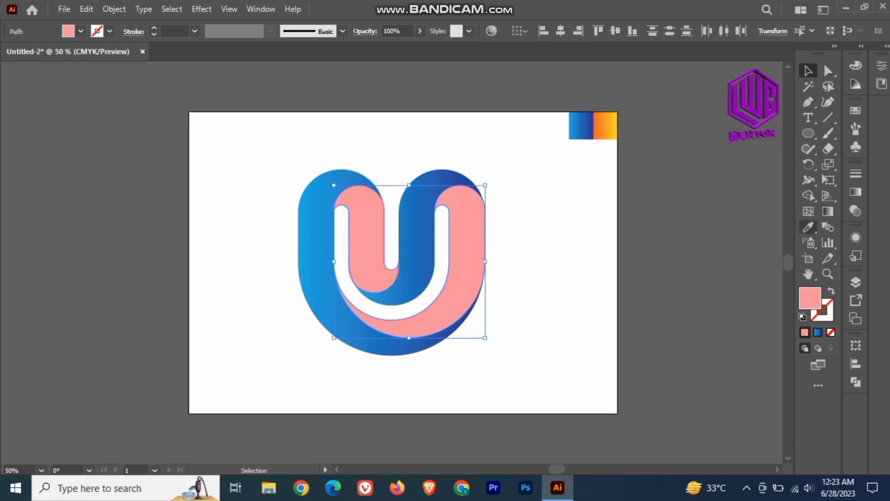
pyautogui.press('i')
pyautogui.click(605, 125)
pyautogui.click(808, 70)
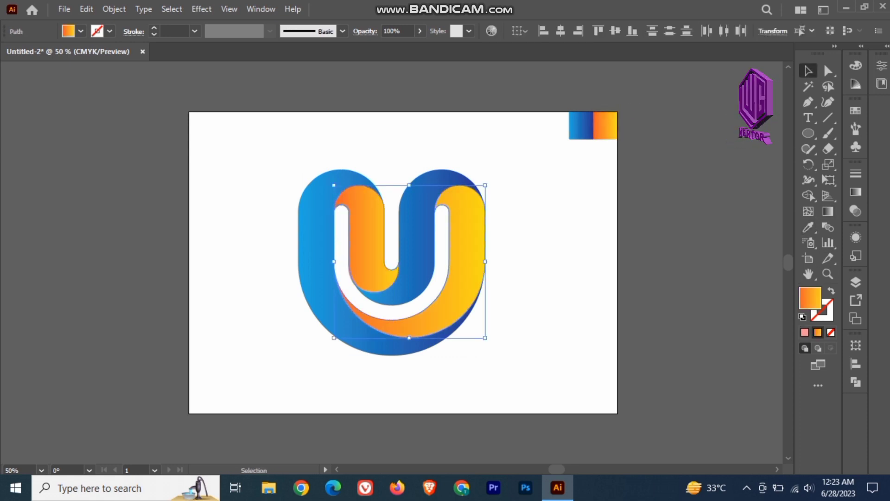
pyautogui.click(547, 222)
# - Redirect the middle band's blue gradient diagonally, from light at its lower left end to dark at its upper right arch
pyautogui.click(417, 241)
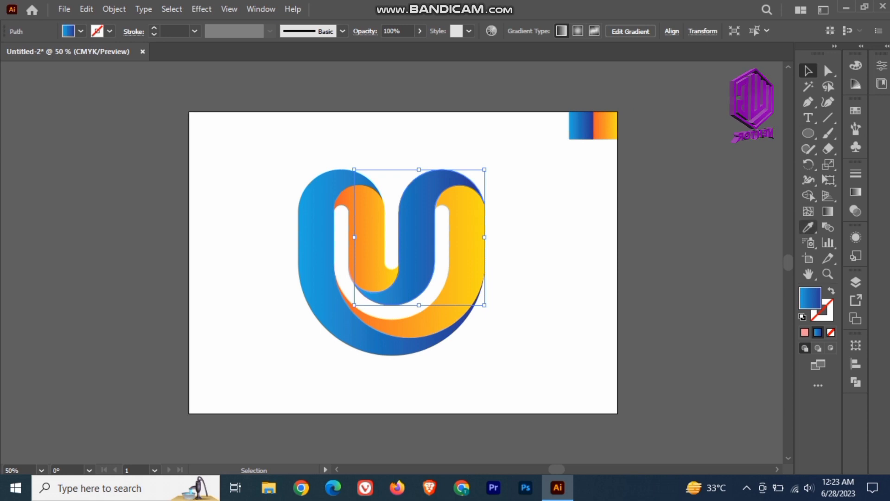
pyautogui.press('g')
pyautogui.moveTo(389, 315)
pyautogui.mouseDown()
pyautogui.moveTo(457, 145)
pyautogui.moveTo(469, 163)
pyautogui.moveTo(436, 185)
pyautogui.moveTo(471, 175)
pyautogui.moveTo(478, 191)
pyautogui.mouseUp()
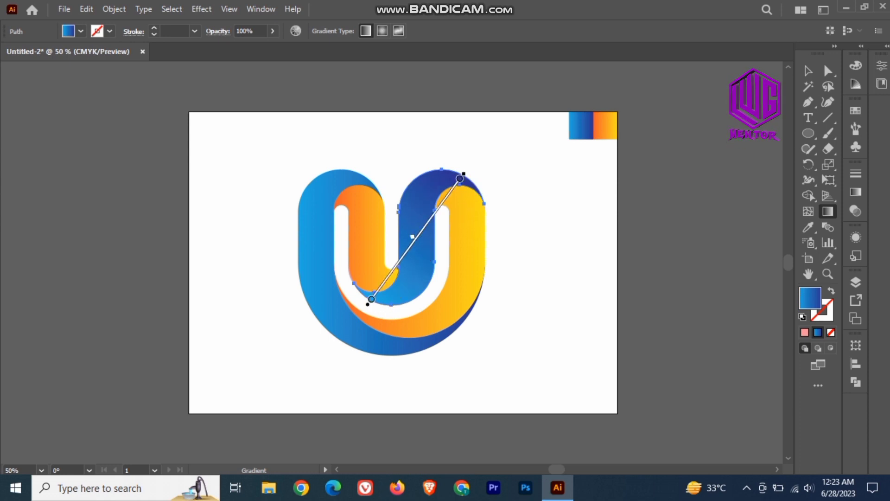
pyautogui.click(537, 222)
# - Redirect the outer left band's blue gradient to run from light at the top arch to dark at the bottom curve
pyautogui.click(366, 236)
pyautogui.click(318, 251)
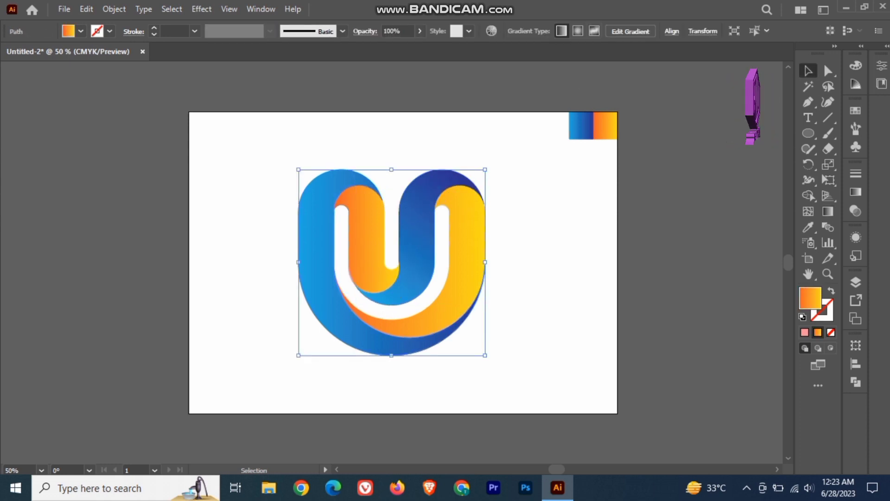
pyautogui.press('g')
pyautogui.moveTo(291, 175); pyautogui.dragTo(462, 357)
pyautogui.moveTo(306, 160)
pyautogui.mouseDown()
pyautogui.moveTo(404, 338)
pyautogui.moveTo(371, 373)
pyautogui.moveTo(348, 372)
pyautogui.moveTo(374, 404)
pyautogui.moveTo(341, 379)
pyautogui.moveTo(346, 387)
pyautogui.mouseUp()
pyautogui.click(809, 70)
pyautogui.click(551, 200)
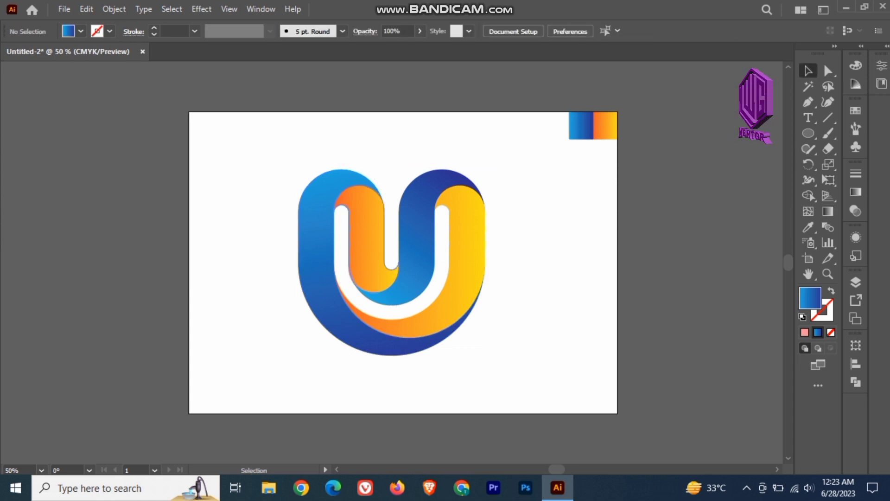
# - Redirect the inner left band's gradient to run from orange at the lower end to yellow at the upper arch
pyautogui.click(369, 241)
pyautogui.click(828, 212)
pyautogui.moveTo(385, 309)
pyautogui.mouseDown()
pyautogui.moveTo(318, 179)
pyautogui.moveTo(285, 180)
pyautogui.moveTo(303, 181)
pyautogui.mouseUp()
pyautogui.click(809, 71)
pyautogui.click(552, 199)
# - Redirect the right band's gradient diagonally, from orange along the bottom curve to yellow at its upper right arch
pyautogui.click(466, 246)
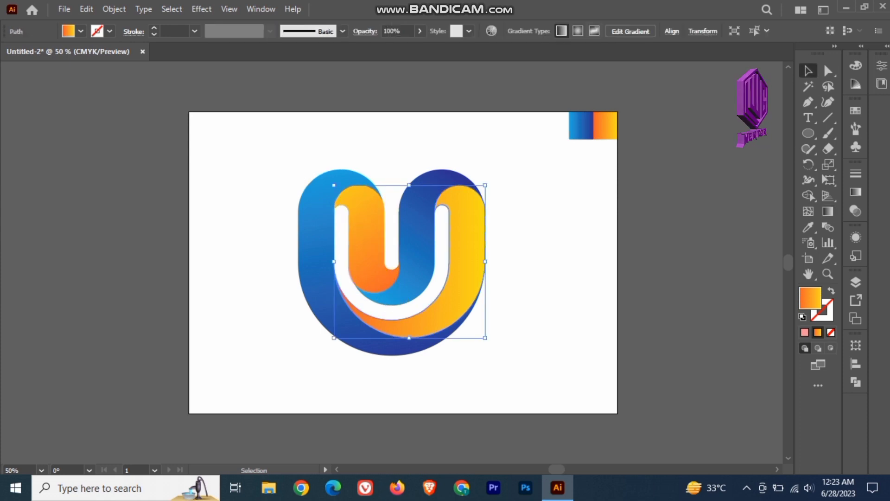
pyautogui.click(828, 212)
pyautogui.moveTo(380, 340)
pyautogui.mouseDown()
pyautogui.moveTo(519, 200)
pyautogui.moveTo(525, 219)
pyautogui.mouseUp()
pyautogui.press('v')
pyautogui.click(525, 219)
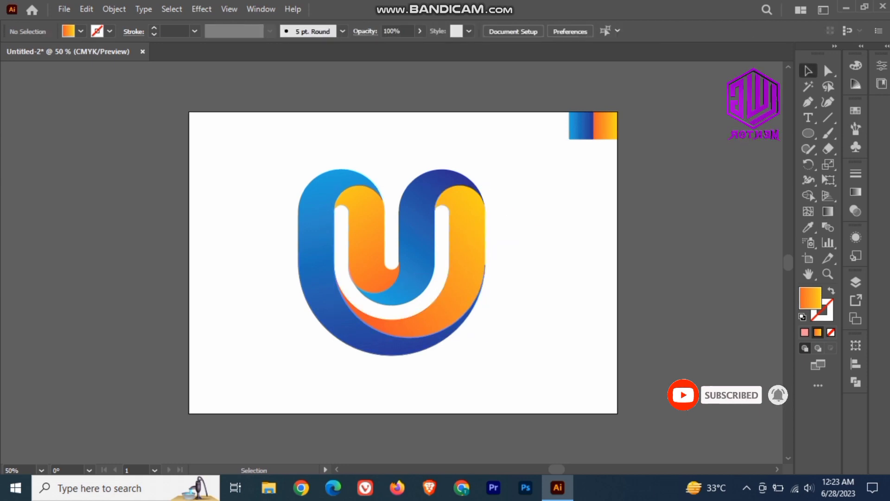
# - Cut the coloured bands, delete everything left behind in the U's area, and paste the bands back in front in place
pyautogui.click(320, 241)
pyautogui.keyDown('shift'); pyautogui.click(366, 241); pyautogui.keyUp('shift')
pyautogui.keyDown('shift'); pyautogui.click(466, 246); pyautogui.keyUp('shift')
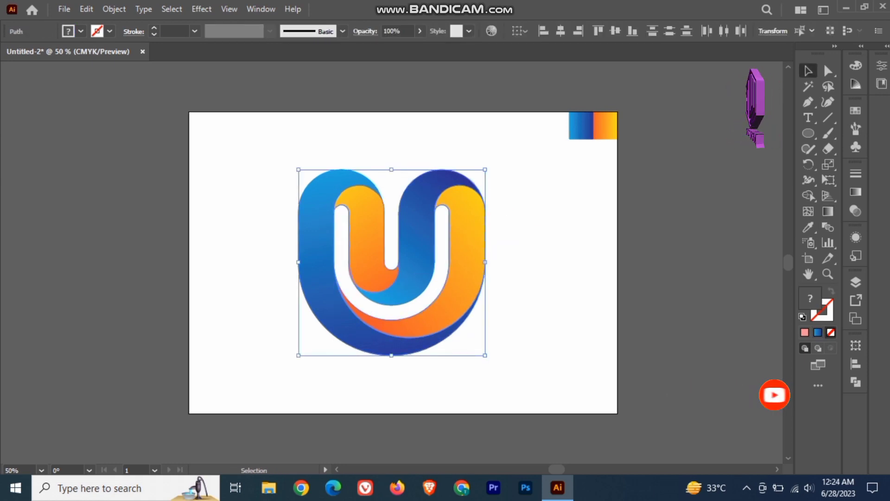
pyautogui.hotkey('ctrl', 'x')
pyautogui.moveTo(268, 162); pyautogui.dragTo(490, 372)
pyautogui.press('Delete')
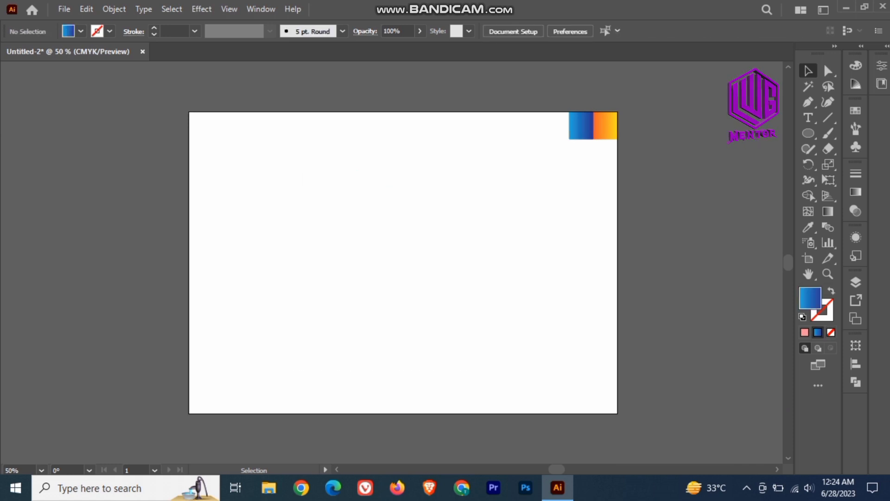
pyautogui.hotkey('ctrl', 'f')
pyautogui.hotkey('ctrl', 'shift', 'a')
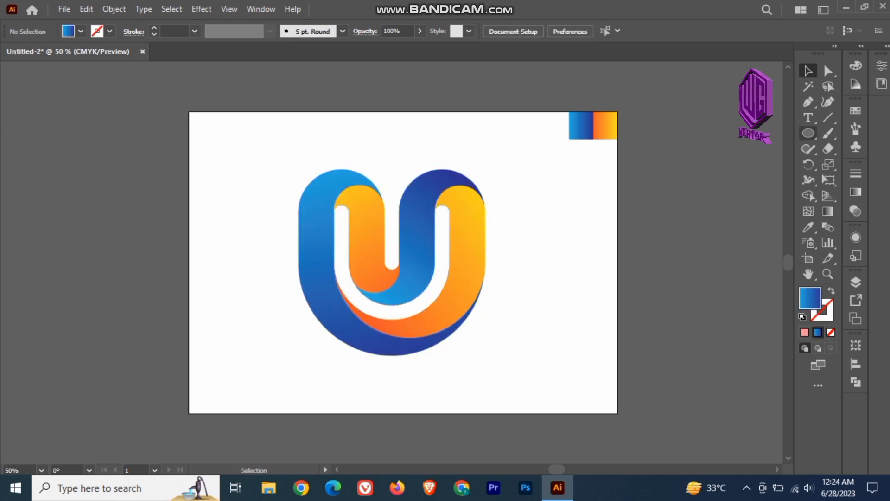
# - Draw a flat, wide ellipse to the right of the U and fill it with black (000000)
pyautogui.press('l')
pyautogui.moveTo(531, 224); pyautogui.dragTo(625, 231)
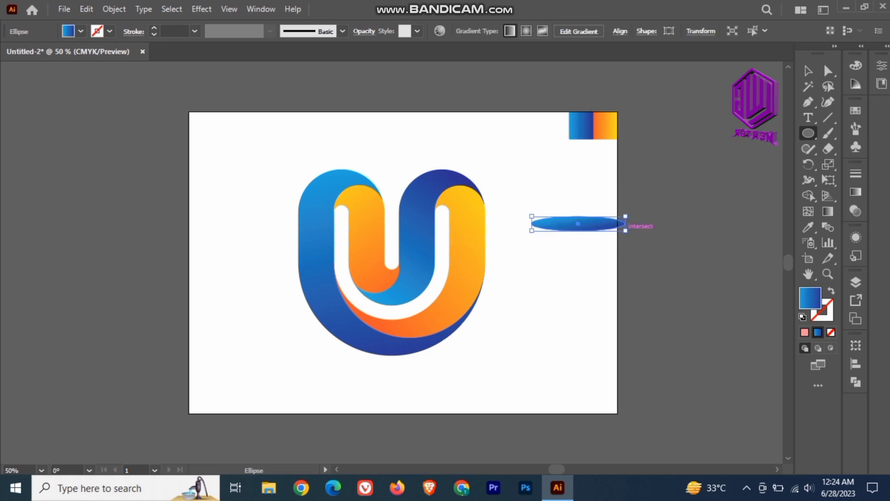
pyautogui.click(855, 237)
pyautogui.click(729, 252)
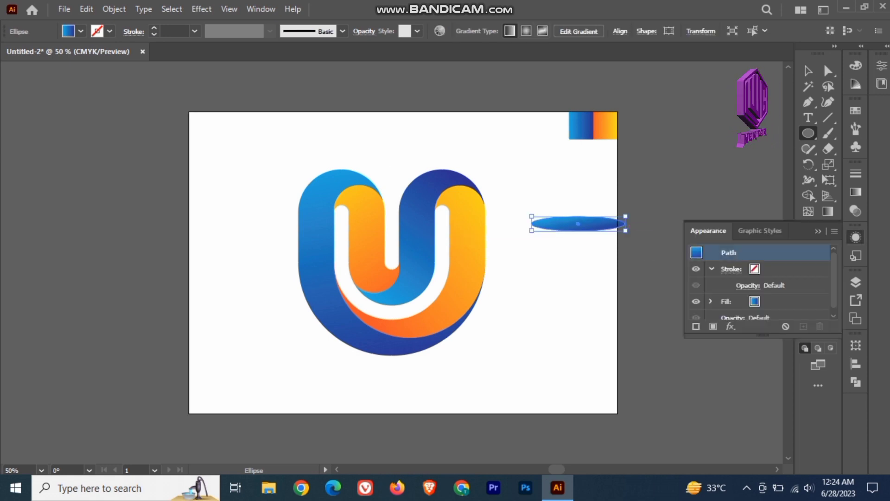
pyautogui.click(819, 231)
pyautogui.doubleClick(810, 299)
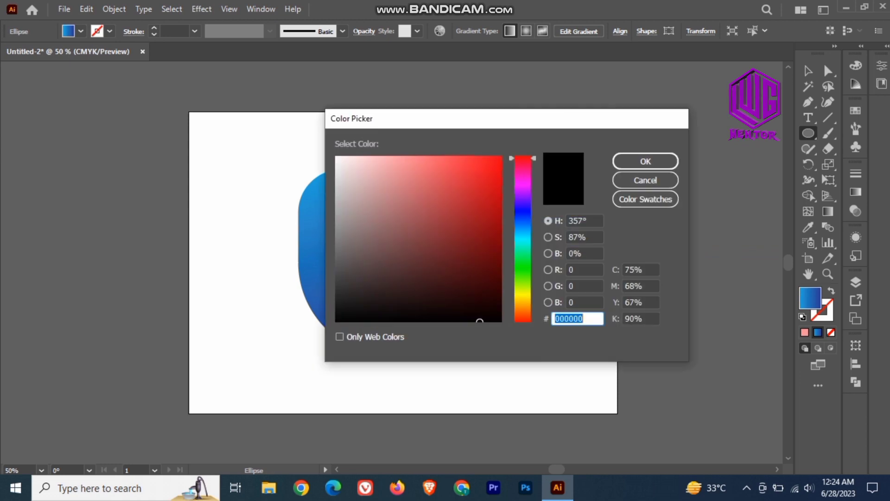
pyautogui.press('Return')
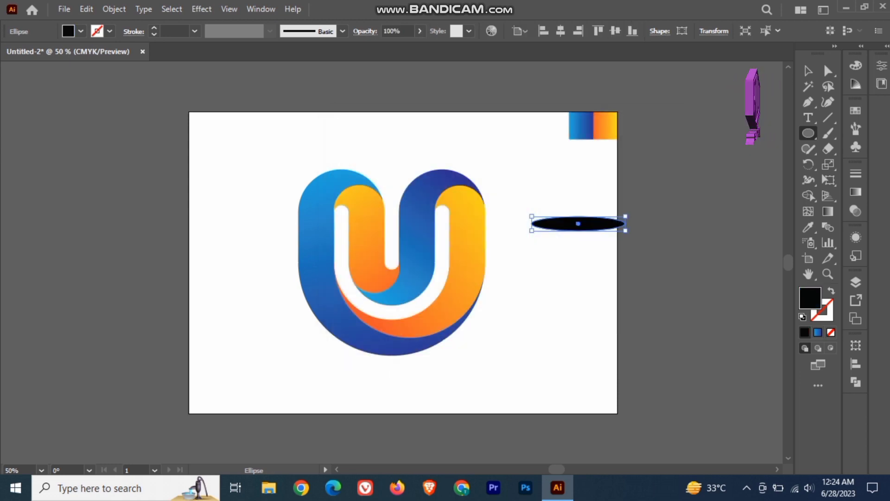
# - Apply a Feather effect with a 12 px radius to the black ellipse
pyautogui.click(856, 237)
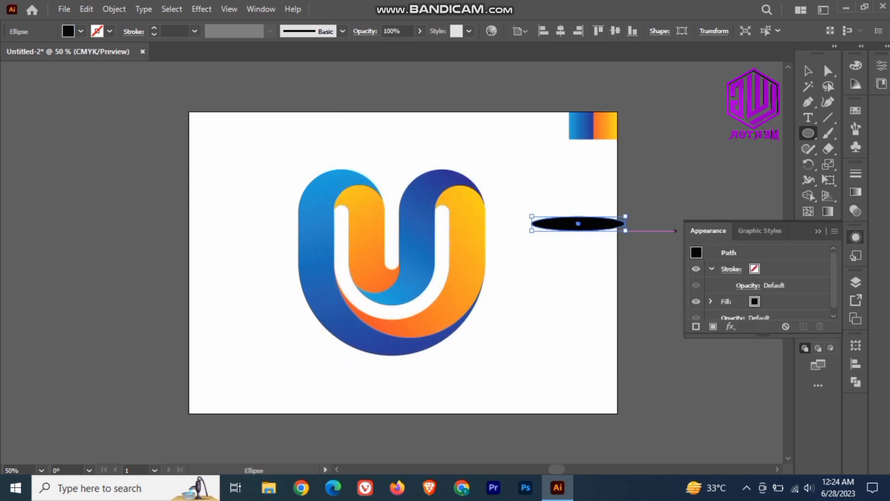
pyautogui.click(731, 326)
pyautogui.moveTo(773, 274)
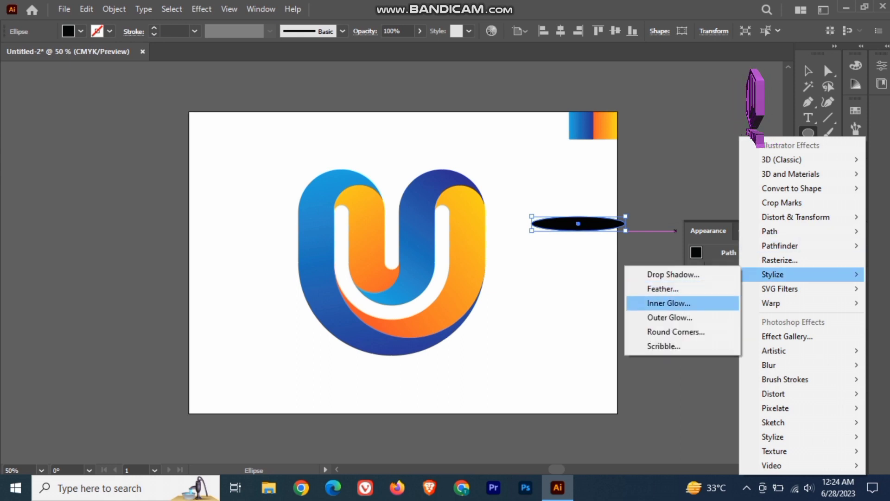
pyautogui.click(663, 288)
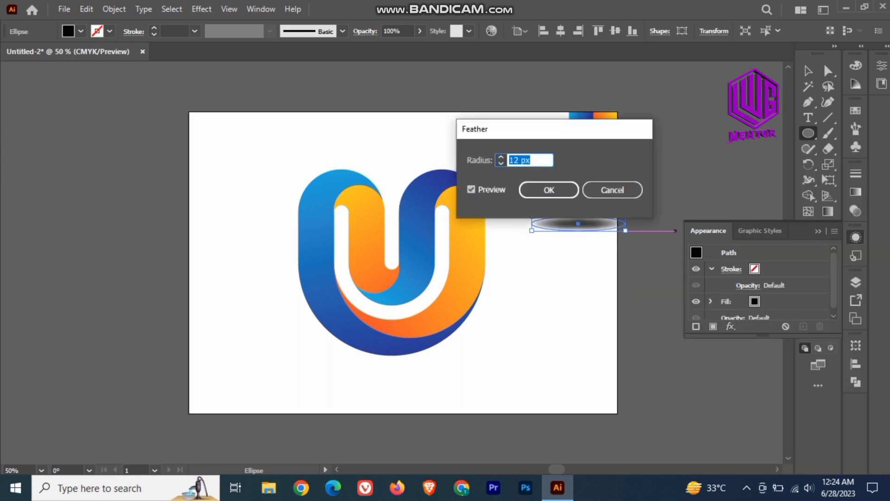
pyautogui.press('Return')
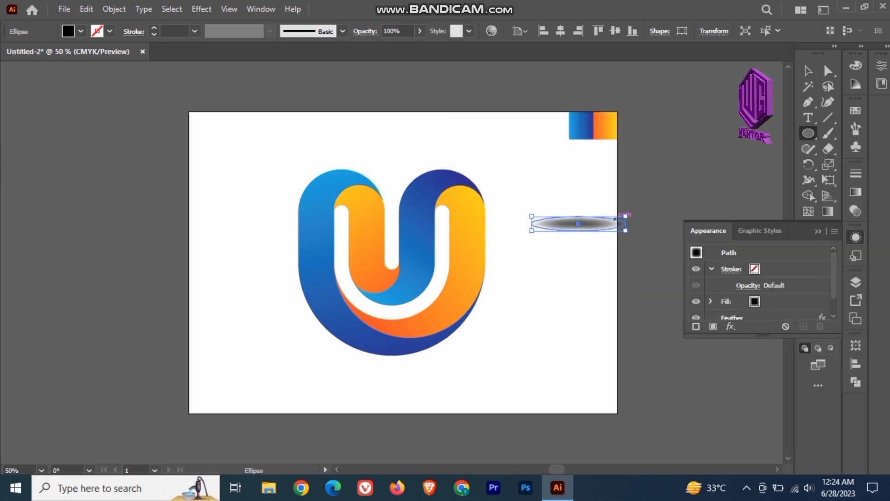
pyautogui.hotkey('shift', 'F6')
# - Move the feathered ellipse under the U's bottom curve and enlarge it as a ground shadow centred beneath the letter
pyautogui.press('v')
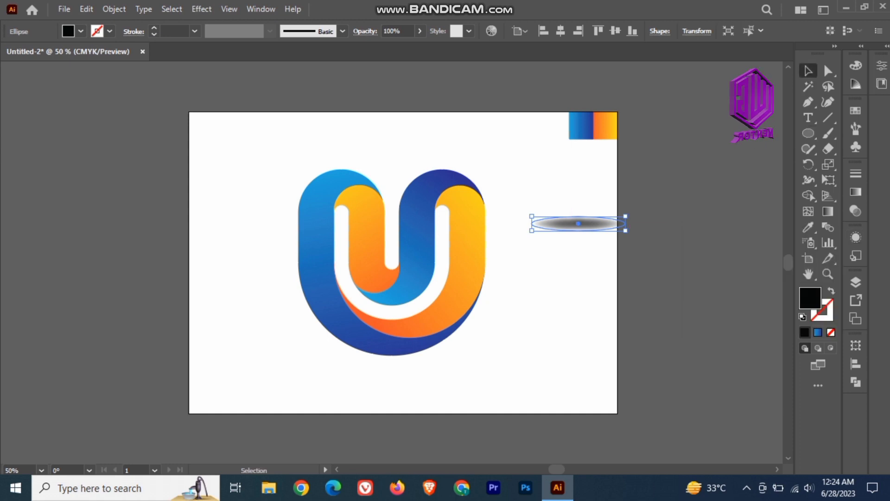
pyautogui.moveTo(578, 223); pyautogui.dragTo(330, 346)
pyautogui.click(327, 375)
# - Send the feathered shadow ellipse to the back, behind the U, and clear the selection
pyautogui.rightClick(377, 359)
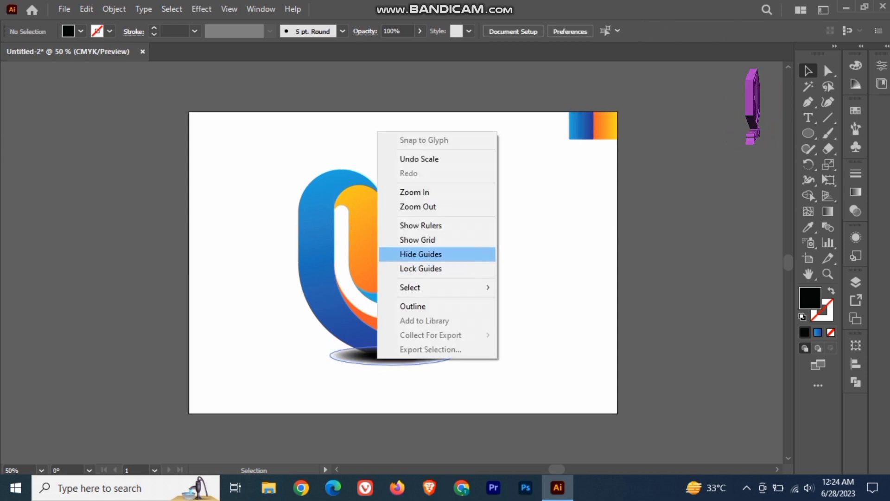
pyautogui.click(365, 356)
pyautogui.rightClick(365, 356)
pyautogui.moveTo(431, 290)
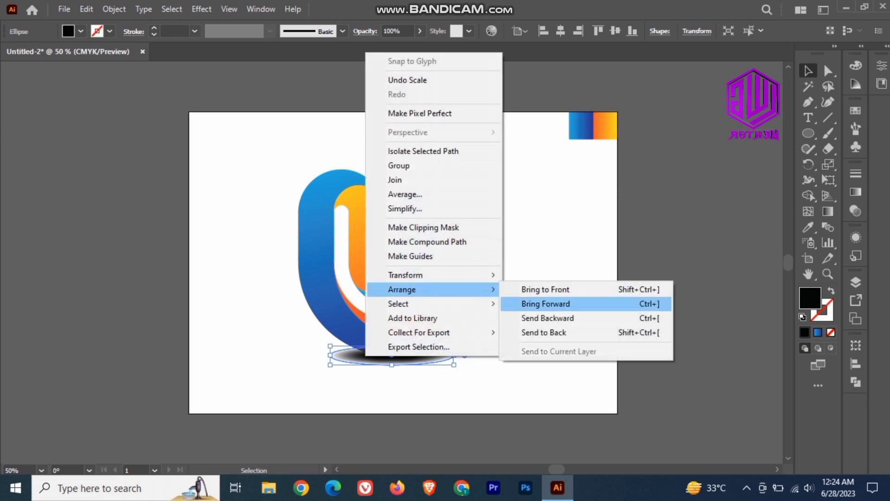
pyautogui.click(575, 332)
pyautogui.hotkey('ctrl', 'shift', 'a')
pyautogui.click(464, 390)
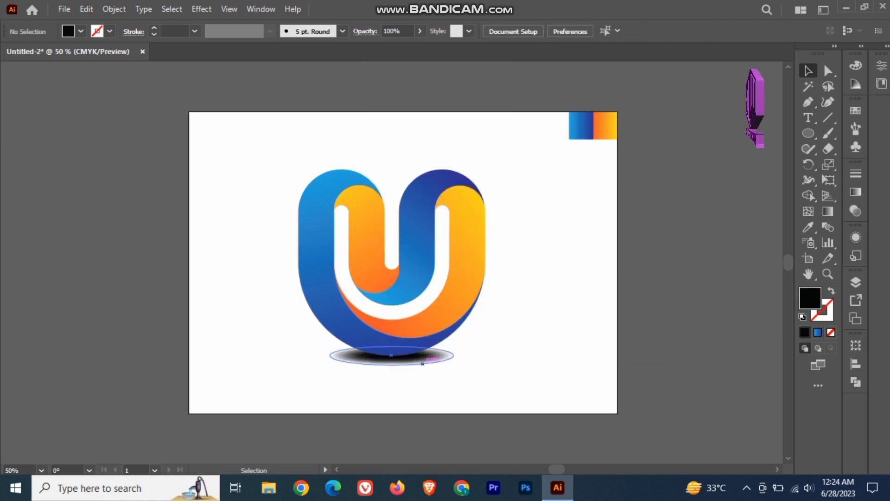
# - Edit the shadow ellipse's existing Feather effect, setting its radius to 16 px, and deselect the ellipse
pyautogui.click(423, 362)
pyautogui.click(855, 237)
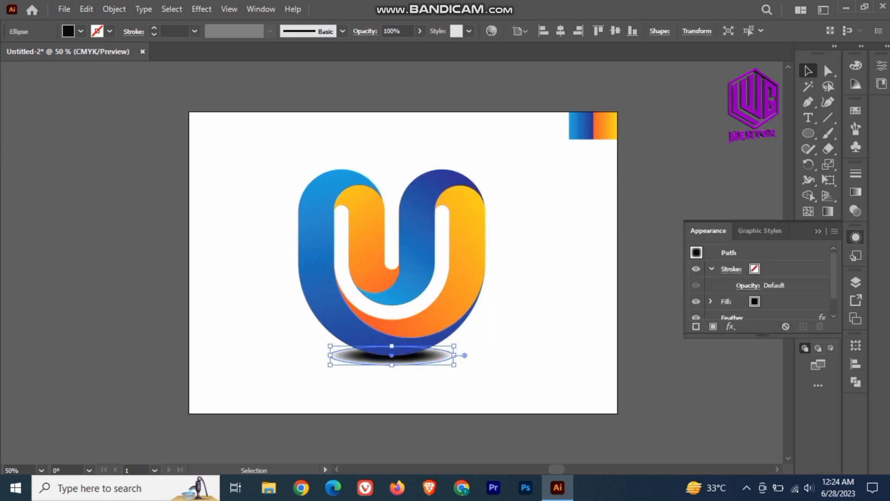
pyautogui.click(732, 317)
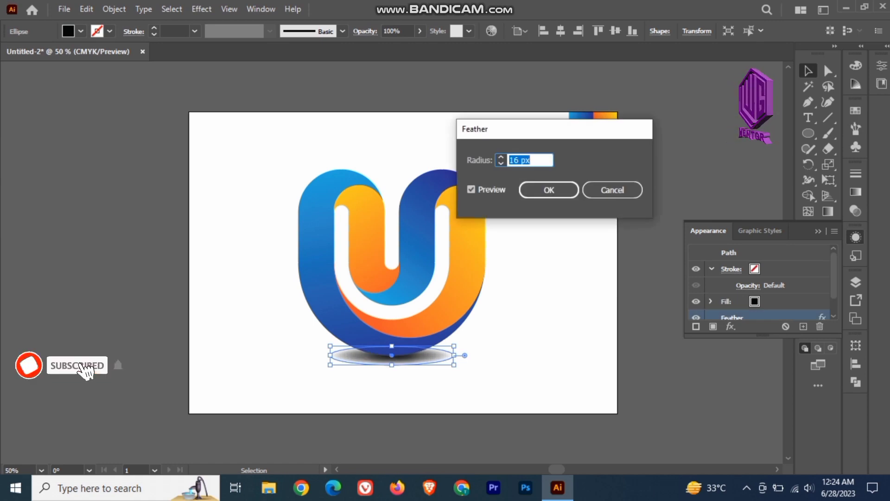
pyautogui.press('Return')
pyautogui.click(818, 230)
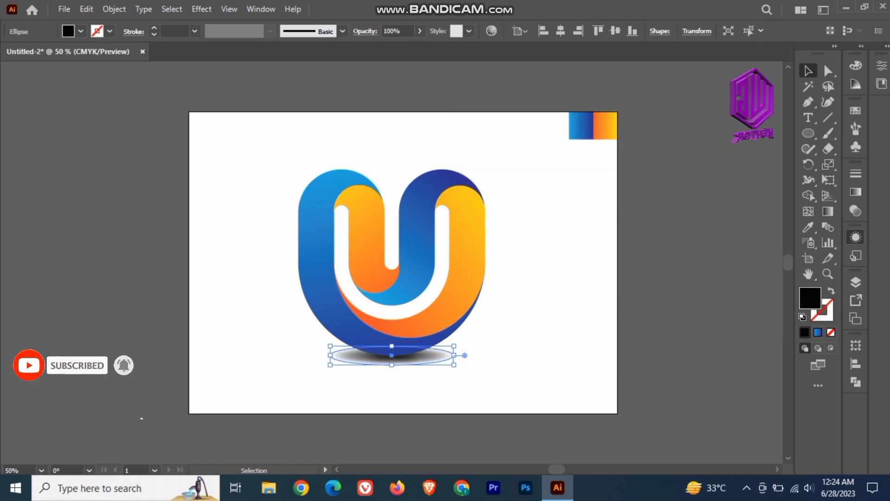
pyautogui.click(547, 306)
# - Shift the shadow ellipse slightly to the right beneath the U's bottom curve and deselect it
pyautogui.moveTo(384, 357); pyautogui.dragTo(390, 357)
pyautogui.click(519, 324)
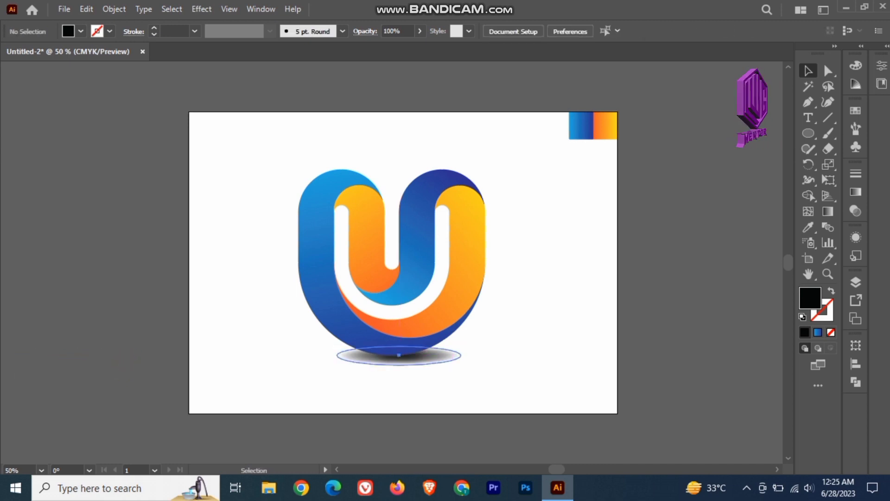
pyautogui.moveTo(456, 362); pyautogui.dragTo(456, 362)
pyautogui.click(519, 343)
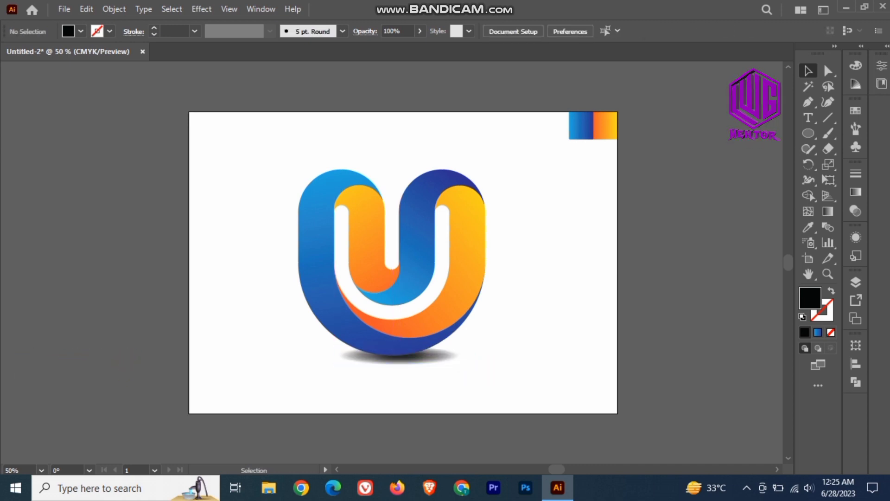
pyautogui.moveTo(524, 4)
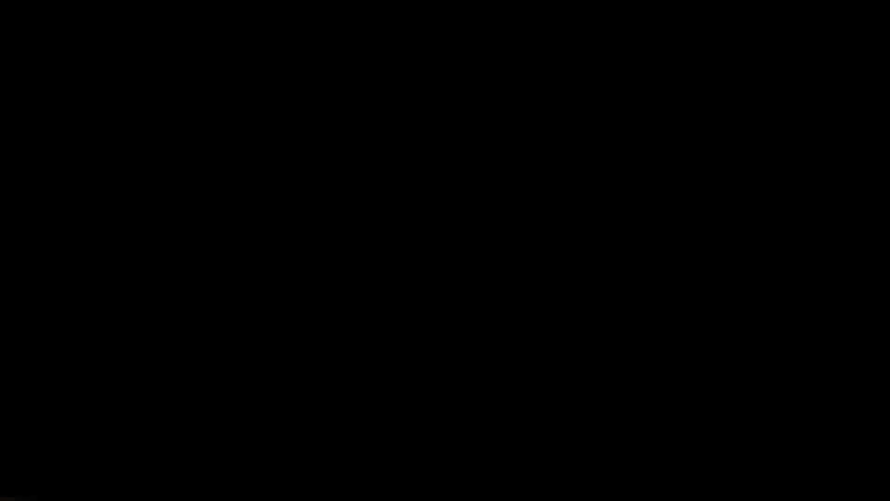